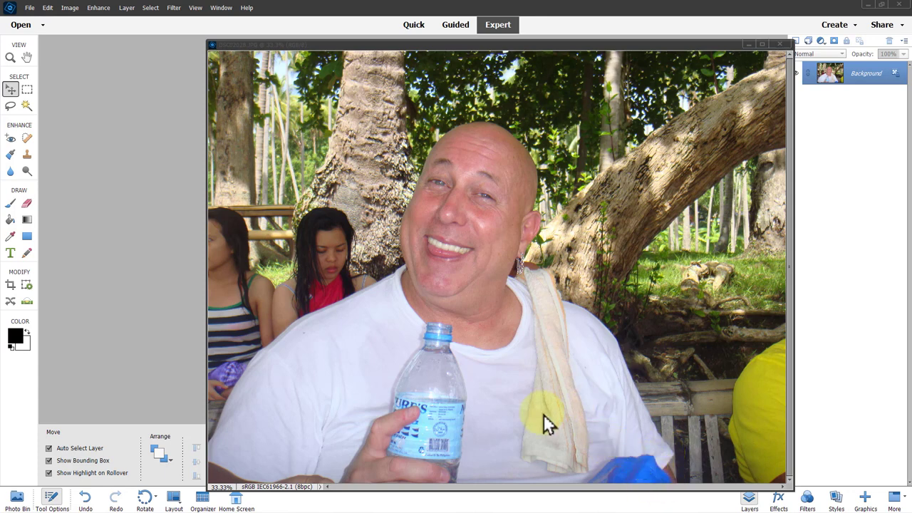
Select the man with automatic subject selection and add the missed forearm area at the photo's lower edge using the Lasso
{"action": "left_click", "coordinate": [150, 9]}
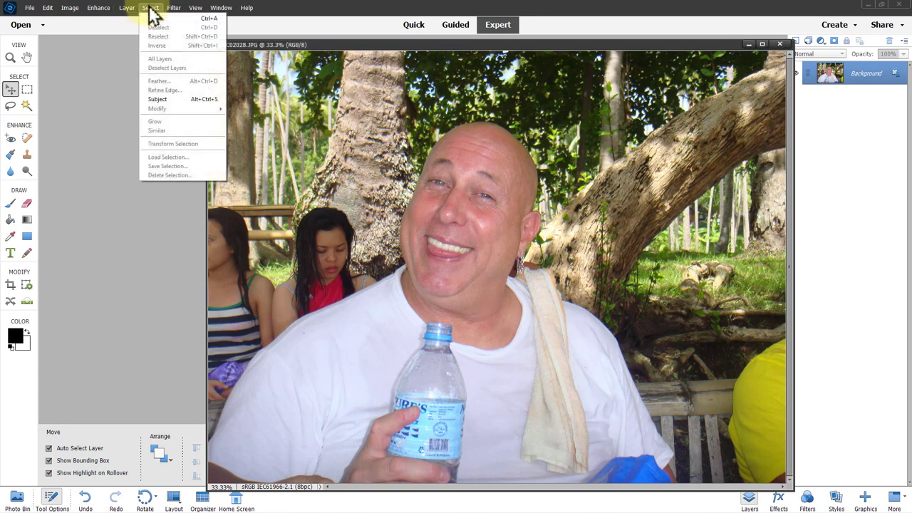
{"action": "left_click", "coordinate": [149, 102]}
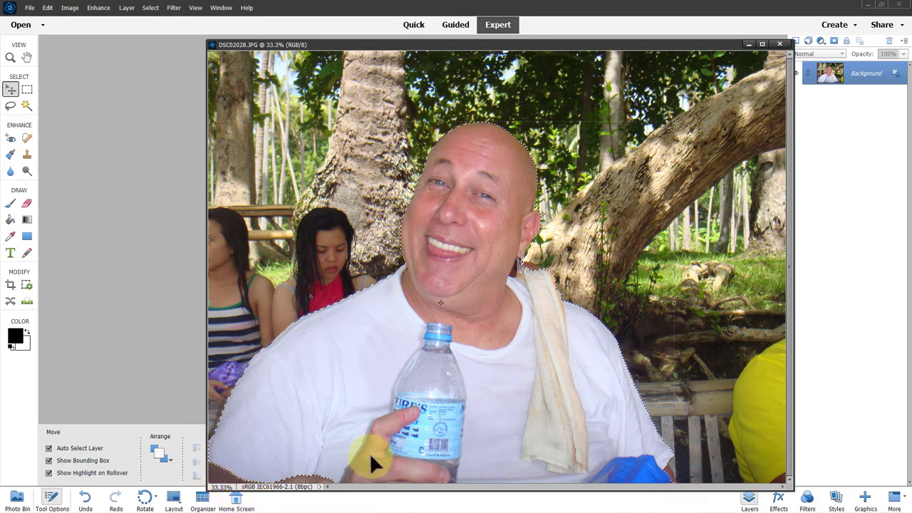
{"action": "left_click", "coordinate": [10, 106]}
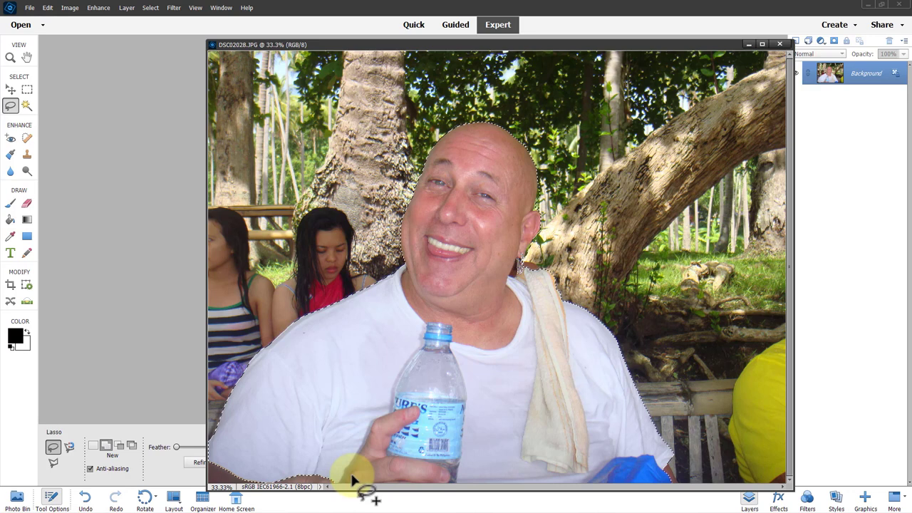
{"action": "mouse_move", "coordinate": [352, 479]}
{"action": "left_mouse_down"}
{"action": "mouse_move", "coordinate": [316, 483]}
{"action": "mouse_move", "coordinate": [251, 461]}
{"action": "mouse_move", "coordinate": [204, 466]}
{"action": "mouse_move", "coordinate": [206, 490]}
{"action": "mouse_move", "coordinate": [318, 501]}
{"action": "mouse_move", "coordinate": [346, 494]}
{"action": "mouse_move", "coordinate": [358, 477]}
{"action": "left_mouse_up"}
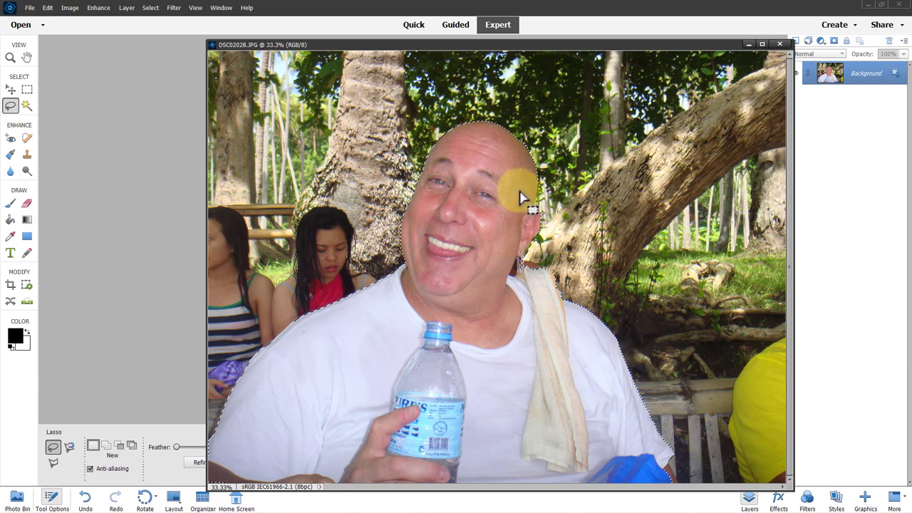
Subtract the strip of background foliage beside the head, just above the ear, from the selection with the Lasso
{"action": "left_click_drag", "start_coordinate": [506, 185], "coordinate": [570, 249]}
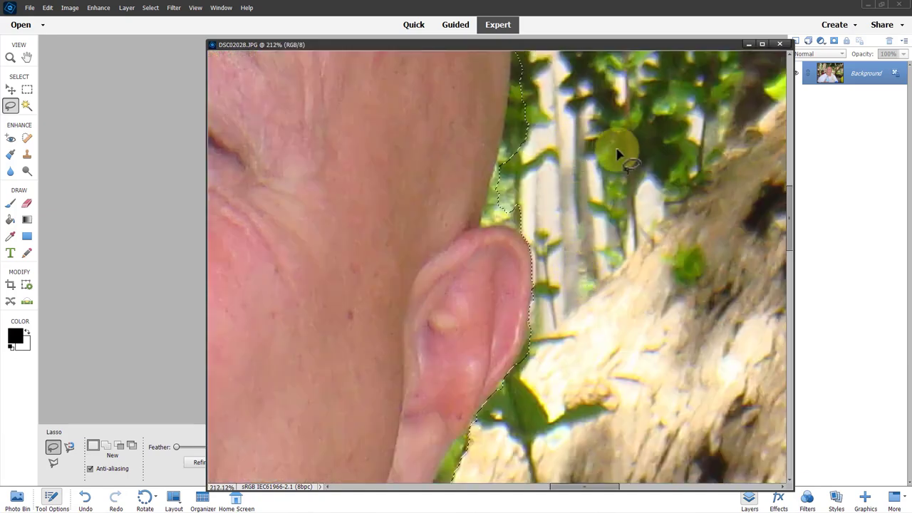
{"action": "scroll", "coordinate": [611, 147], "scroll_direction": "up", "scroll_amount": 4}
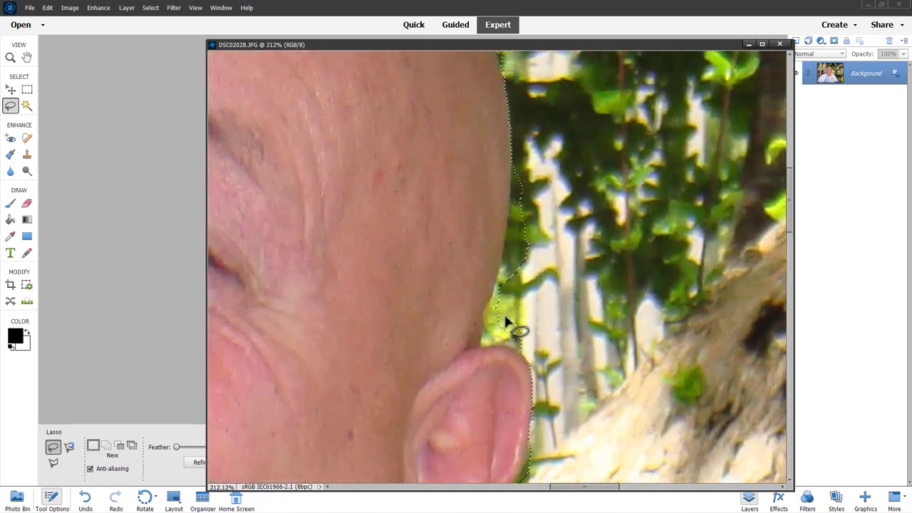
{"action": "key", "text": "alt"}
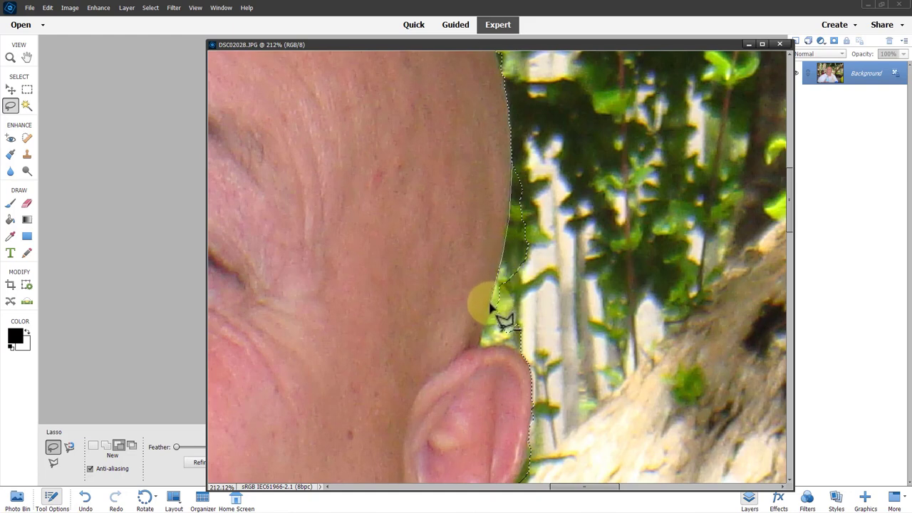
{"action": "mouse_move", "coordinate": [491, 307]}
{"action": "left_mouse_down"}
{"action": "mouse_move", "coordinate": [491, 342]}
{"action": "mouse_move", "coordinate": [481, 349]}
{"action": "mouse_move", "coordinate": [521, 358]}
{"action": "mouse_move", "coordinate": [549, 285]}
{"action": "mouse_move", "coordinate": [548, 169]}
{"action": "mouse_move", "coordinate": [531, 146]}
{"action": "left_mouse_up"}
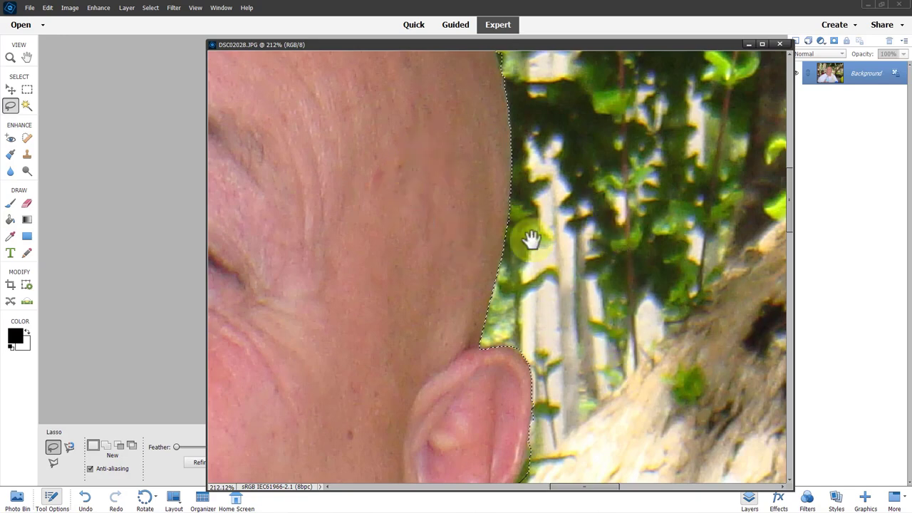
Subtract the background bits along the upper curve of the scalp, on the ear side, from the selection
{"action": "left_click", "coordinate": [27, 57]}
{"action": "left_click_drag", "start_coordinate": [403, 96], "coordinate": [619, 346]}
{"action": "left_click_drag", "start_coordinate": [535, 171], "coordinate": [466, 334]}
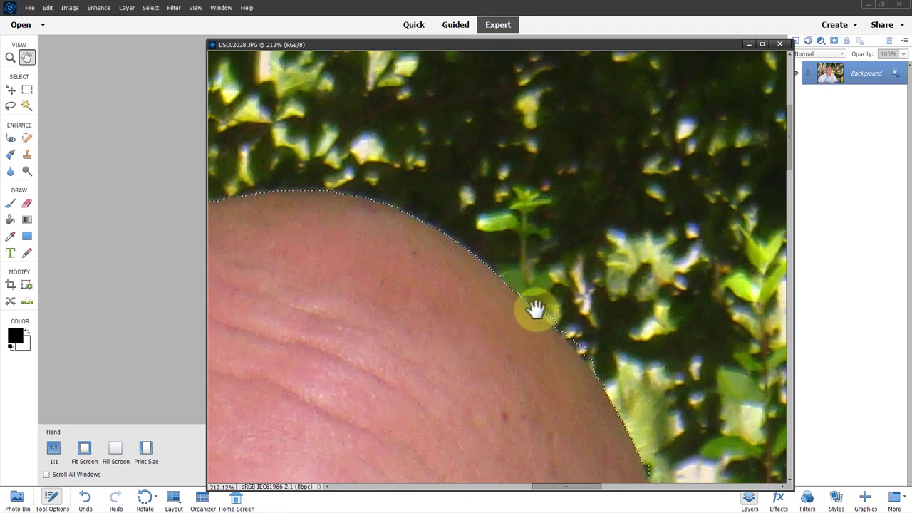
{"action": "key", "text": "l"}
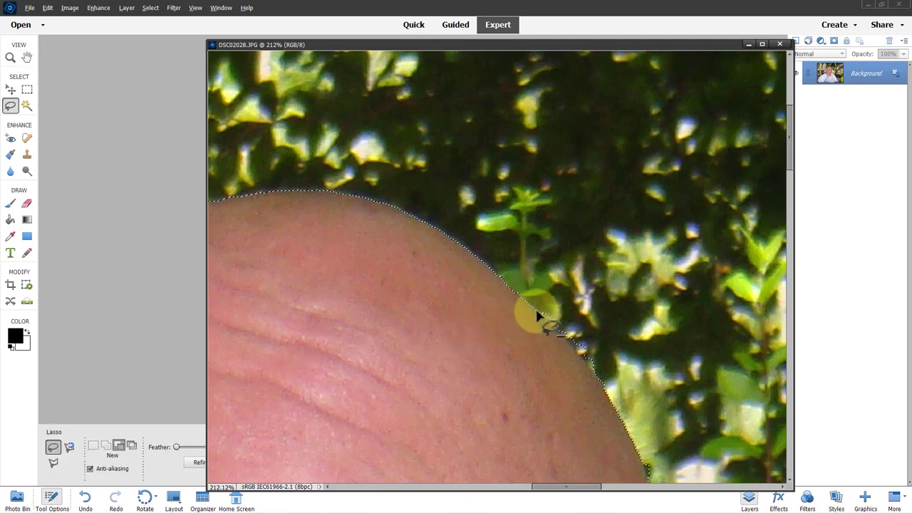
{"action": "key", "text": "alt"}
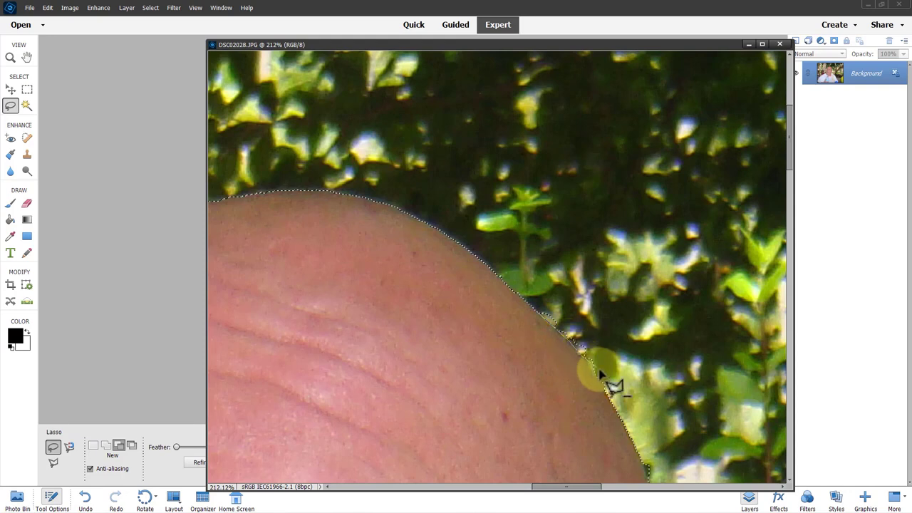
{"action": "mouse_move", "coordinate": [616, 402]}
{"action": "left_mouse_down"}
{"action": "mouse_move", "coordinate": [621, 307]}
{"action": "mouse_move", "coordinate": [610, 281]}
{"action": "mouse_move", "coordinate": [545, 271]}
{"action": "mouse_move", "coordinate": [498, 228]}
{"action": "left_mouse_up"}
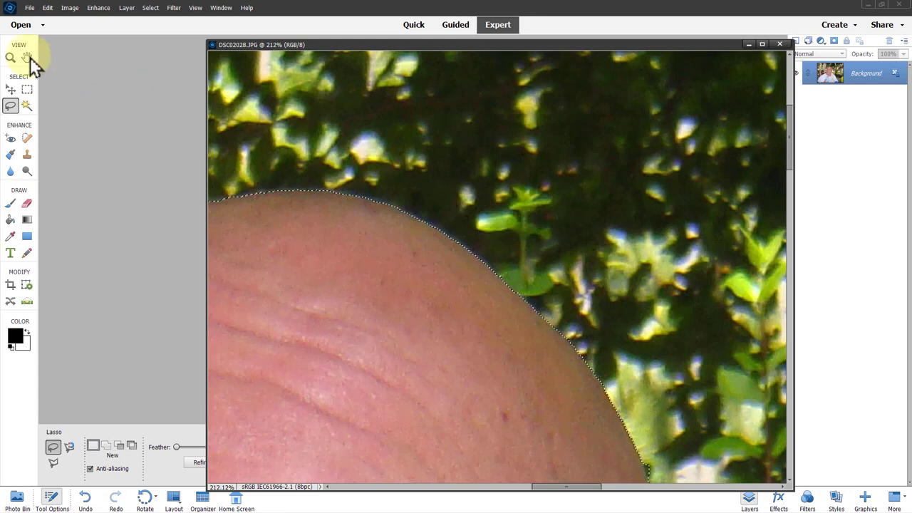
Subtract the leafy background along the opposite upper edge of the forehead from the selection
{"action": "left_click", "coordinate": [27, 57]}
{"action": "mouse_move", "coordinate": [389, 130]}
{"action": "left_mouse_down"}
{"action": "mouse_move", "coordinate": [546, 154]}
{"action": "mouse_move", "coordinate": [720, 155]}
{"action": "left_mouse_up"}
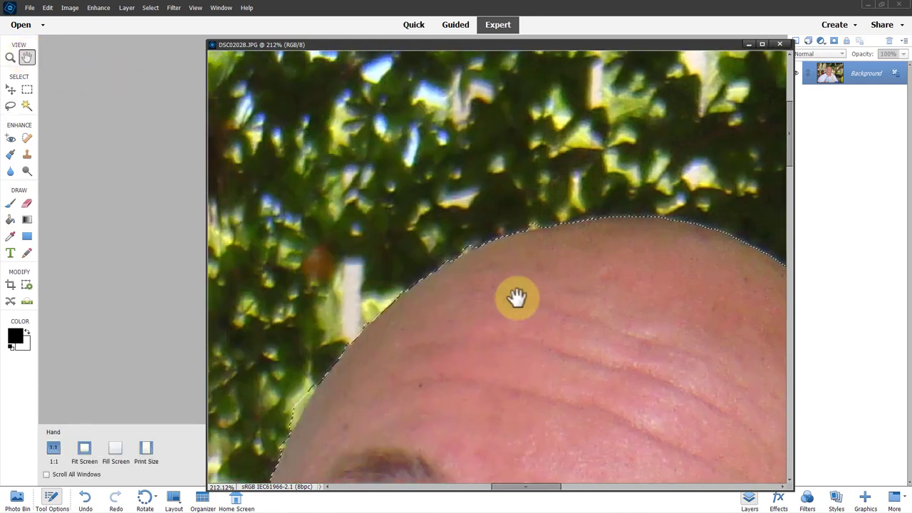
{"action": "left_click_drag", "start_coordinate": [515, 299], "coordinate": [564, 212]}
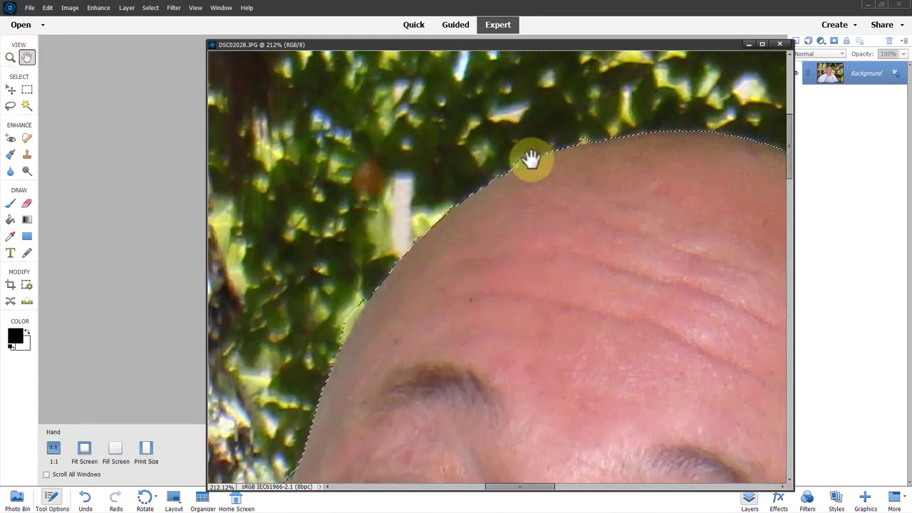
{"action": "key", "text": "l"}
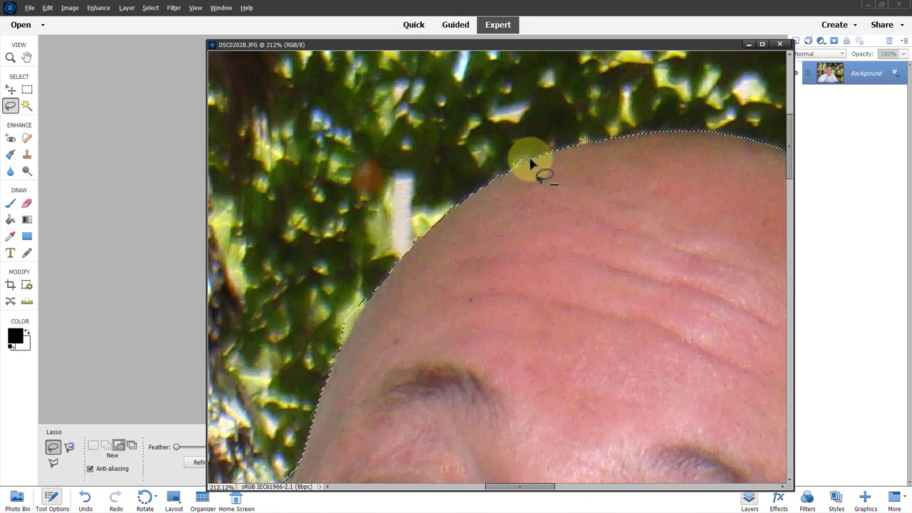
{"action": "key", "text": "alt"}
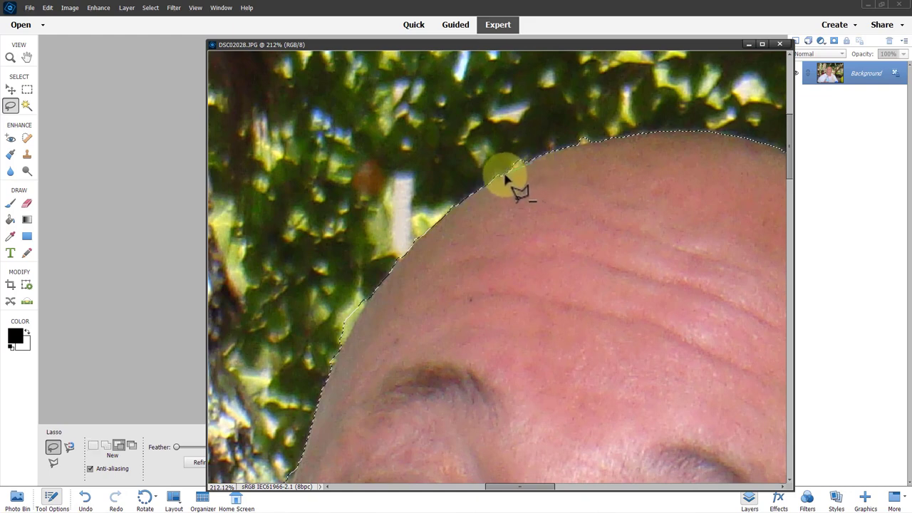
{"action": "mouse_move", "coordinate": [505, 178]}
{"action": "left_mouse_down"}
{"action": "mouse_move", "coordinate": [482, 189]}
{"action": "mouse_move", "coordinate": [479, 163]}
{"action": "mouse_move", "coordinate": [529, 142]}
{"action": "left_mouse_up"}
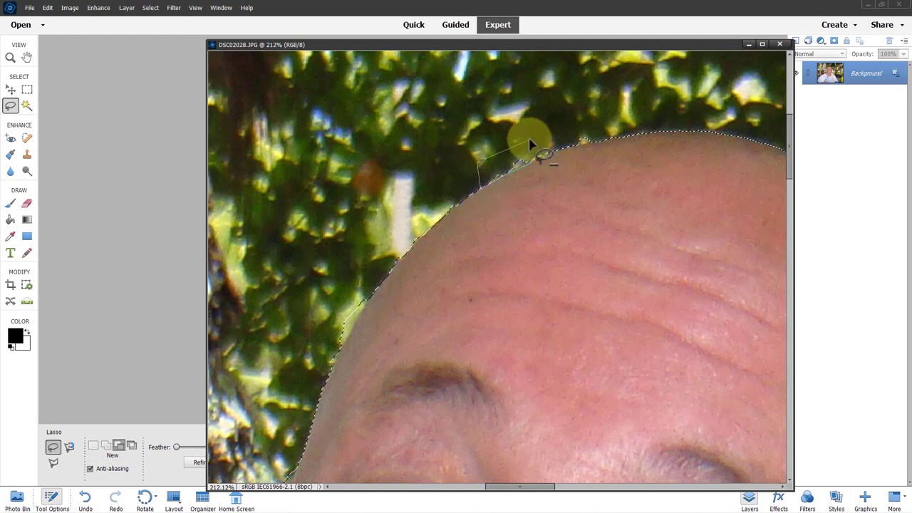
Trim the tree bark and foliage out of the selection along the temple beside the eye
{"action": "left_click", "coordinate": [26, 57]}
{"action": "left_click_drag", "start_coordinate": [380, 285], "coordinate": [515, 218]}
{"action": "left_click_drag", "start_coordinate": [484, 343], "coordinate": [516, 296]}
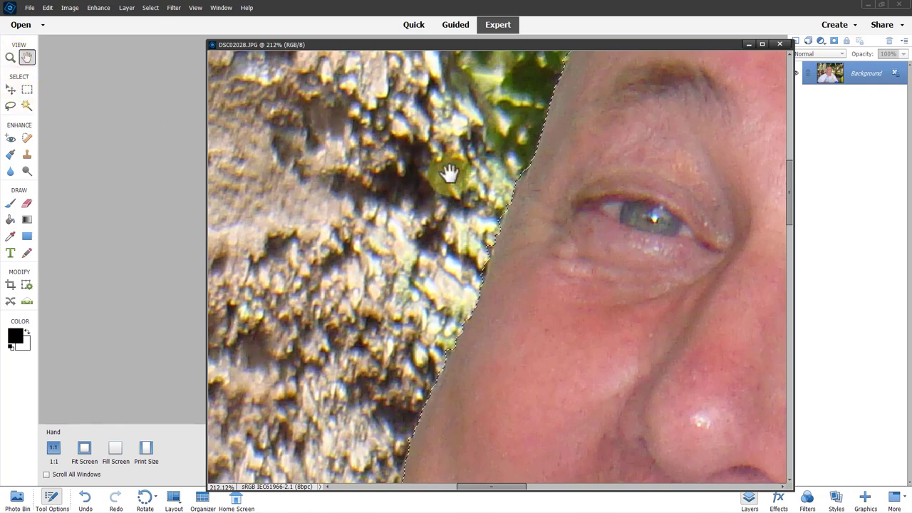
{"action": "key", "text": "l"}
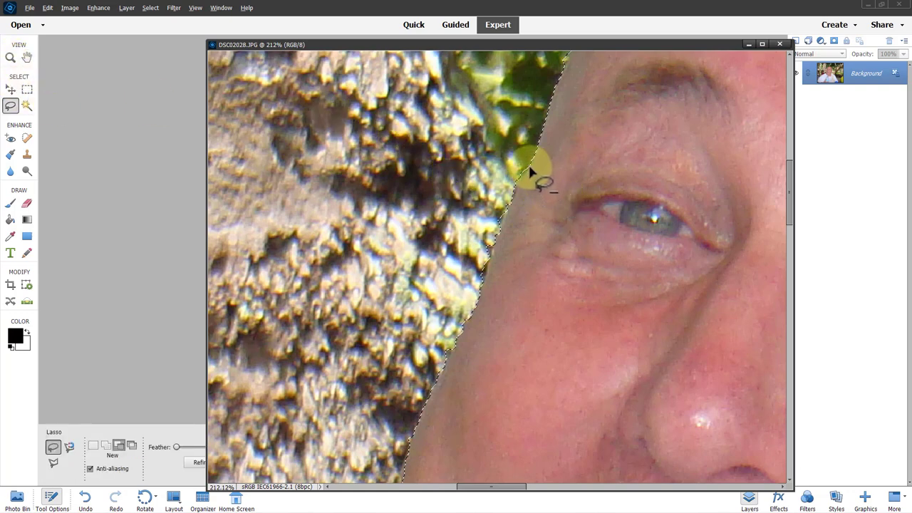
{"action": "left_click", "coordinate": [530, 169], "text": "alt"}
{"action": "left_click", "coordinate": [469, 324], "text": "alt"}
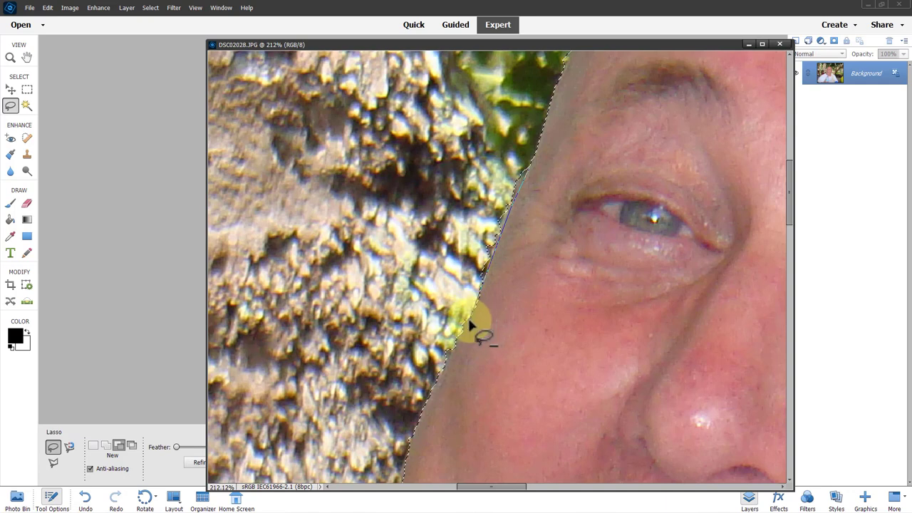
{"action": "left_click", "coordinate": [379, 168], "text": "alt"}
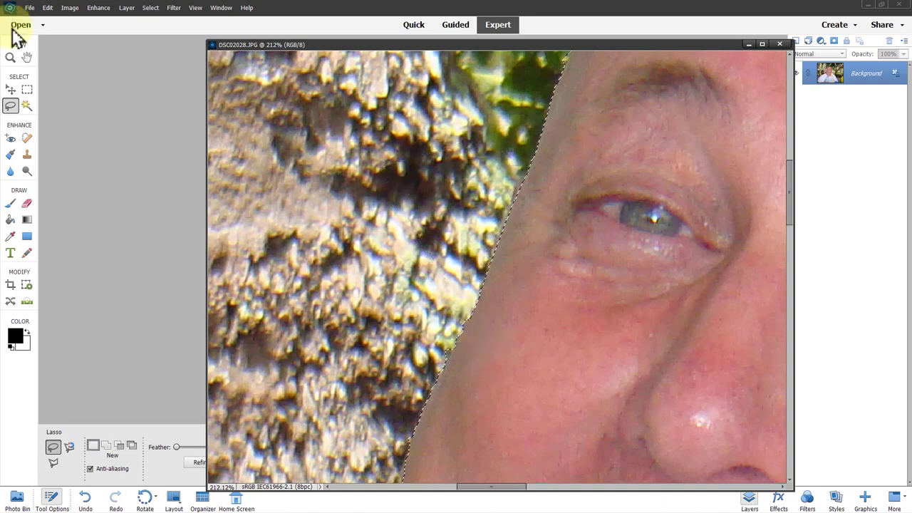
Examine the selection edge along the cheek, jaw, shoulder and sleeve down to the forearm for errors
{"action": "left_click", "coordinate": [27, 56]}
{"action": "left_click_drag", "start_coordinate": [468, 258], "coordinate": [514, 5]}
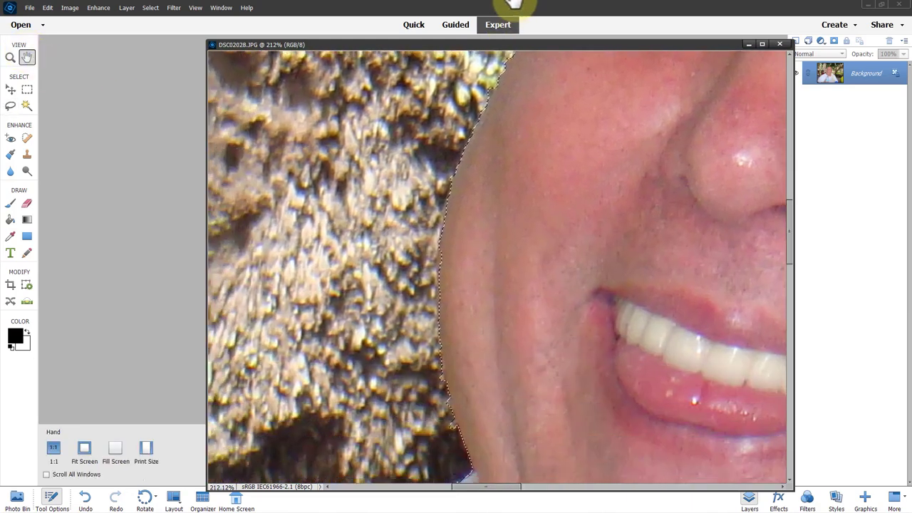
{"action": "left_click_drag", "start_coordinate": [491, 261], "coordinate": [499, 77]}
{"action": "left_click_drag", "start_coordinate": [515, 301], "coordinate": [711, 140]}
{"action": "left_click_drag", "start_coordinate": [448, 338], "coordinate": [688, 209]}
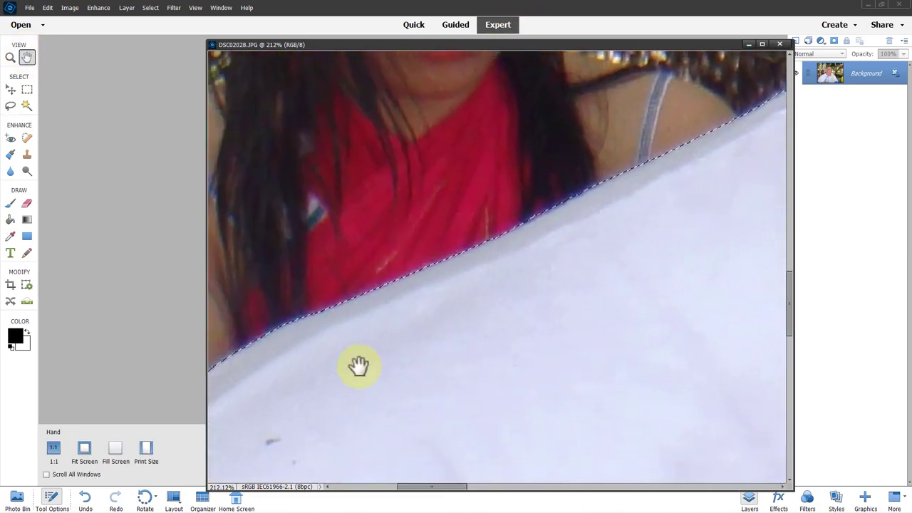
{"action": "left_click_drag", "start_coordinate": [357, 366], "coordinate": [586, 221]}
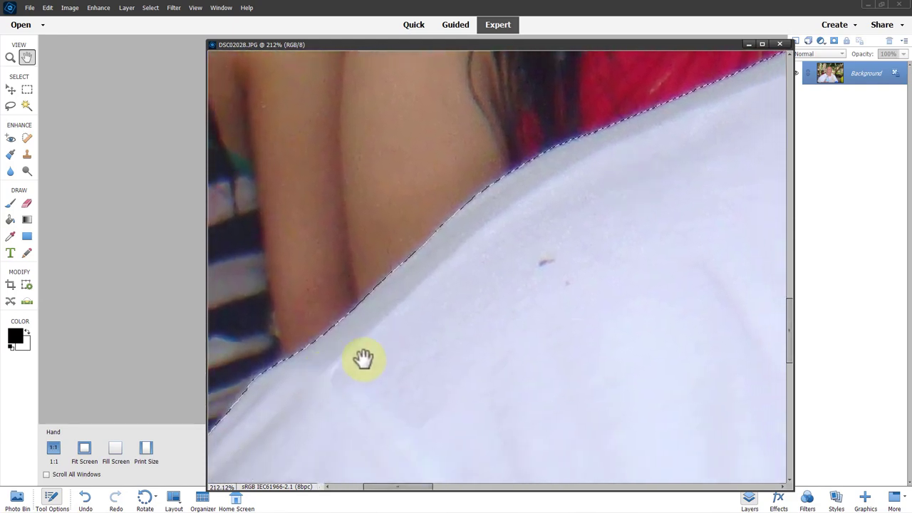
{"action": "left_click_drag", "start_coordinate": [363, 360], "coordinate": [591, 242]}
{"action": "left_click_drag", "start_coordinate": [481, 380], "coordinate": [513, 182]}
{"action": "left_click_drag", "start_coordinate": [503, 345], "coordinate": [586, 235]}
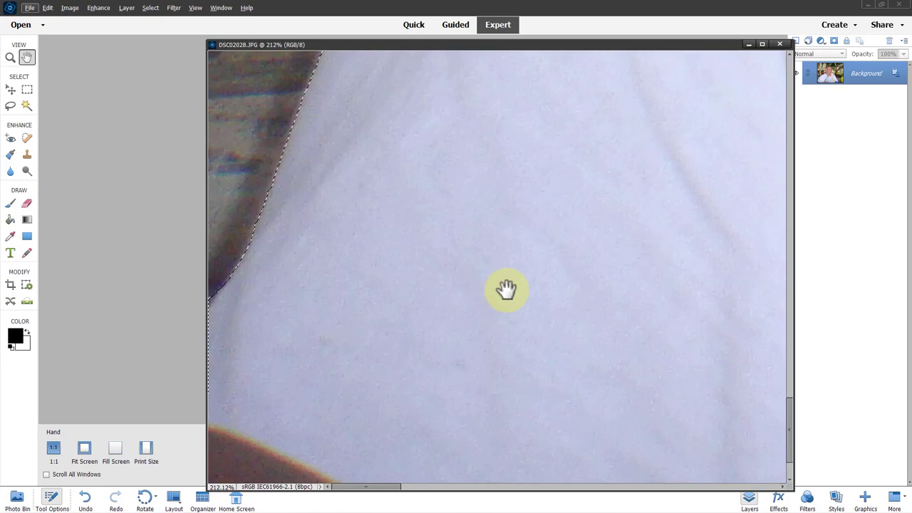
Add a layer mask from the selection to hide the background around the man
{"action": "key", "text": "ctrl+0"}
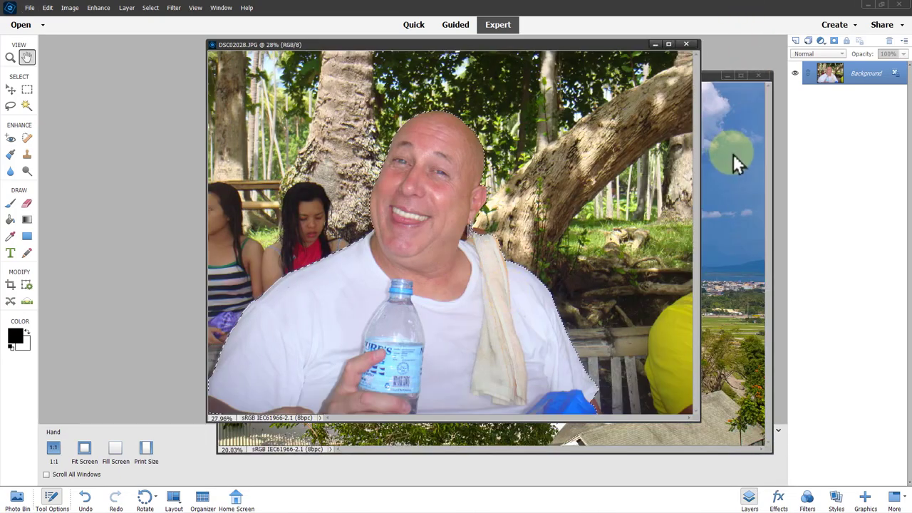
{"action": "left_click", "coordinate": [833, 41]}
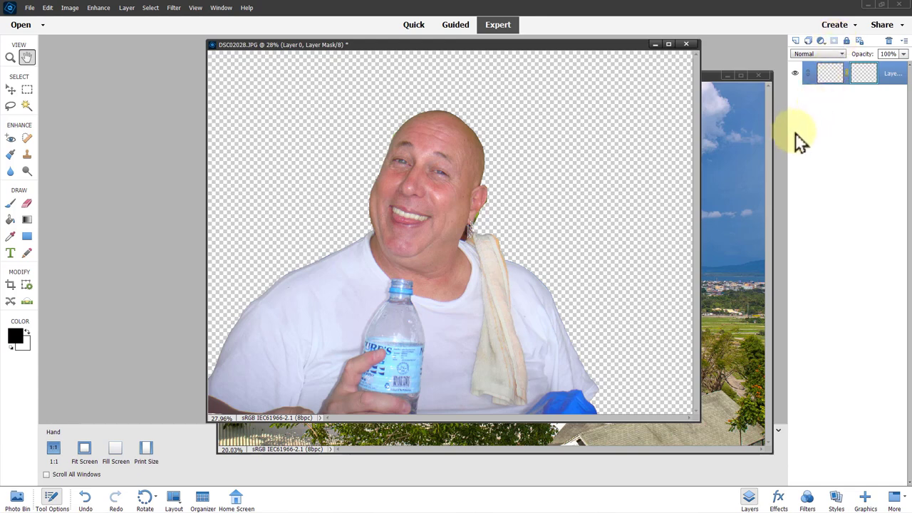
Copy the landscape from jacksRidge_still_01.jpg into the DSC02028.JPG portrait as a new layer
{"action": "left_click", "coordinate": [713, 80]}
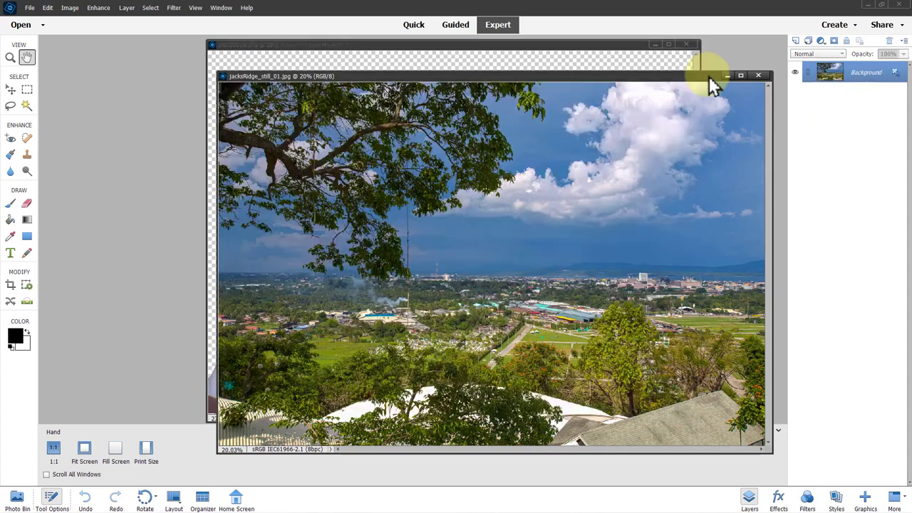
{"action": "left_click_drag", "start_coordinate": [708, 76], "coordinate": [725, 135]}
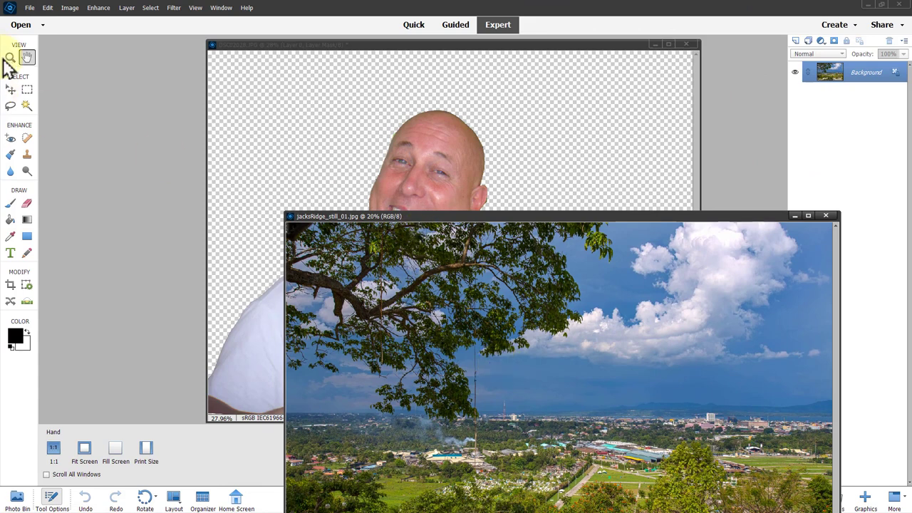
{"action": "key", "text": "v"}
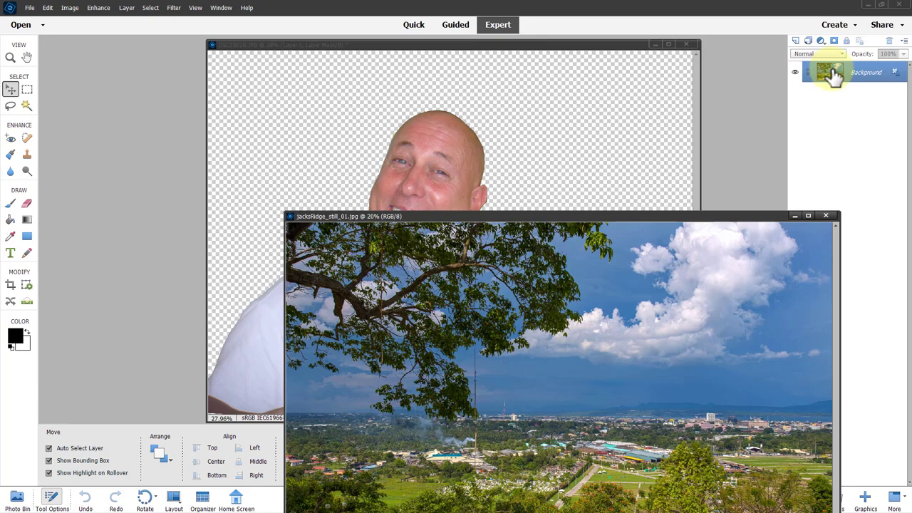
{"action": "left_click_drag", "start_coordinate": [831, 74], "coordinate": [397, 142]}
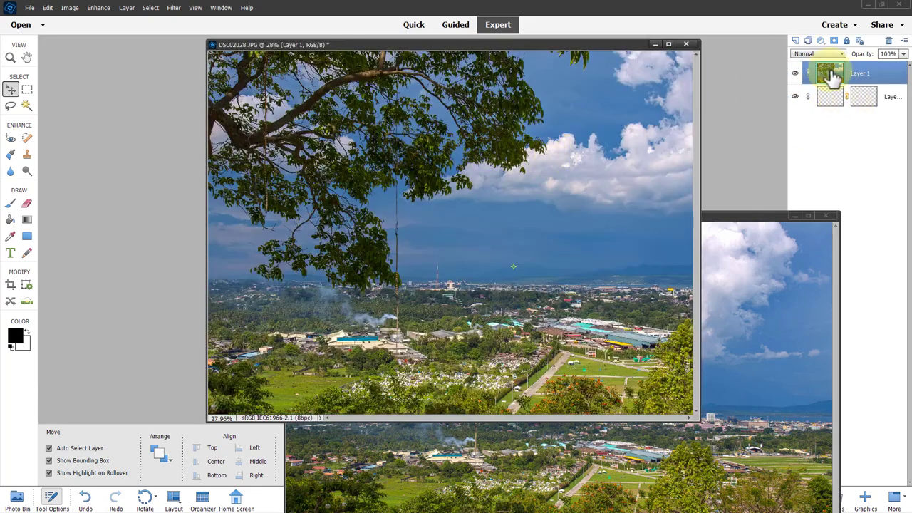
Place the landscape layer beneath the masked man and close the jacksRidge_still_01.jpg source photo
{"action": "left_click_drag", "start_coordinate": [829, 73], "coordinate": [829, 111]}
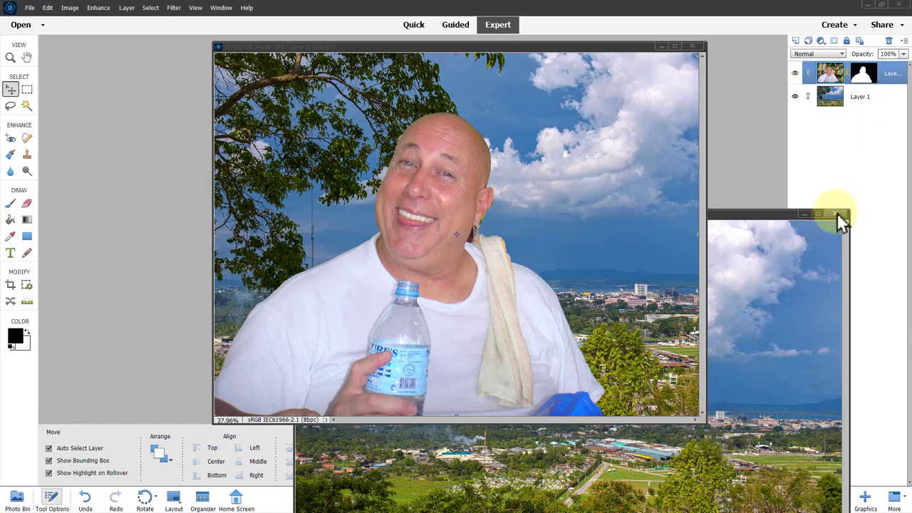
{"action": "left_click", "coordinate": [839, 216]}
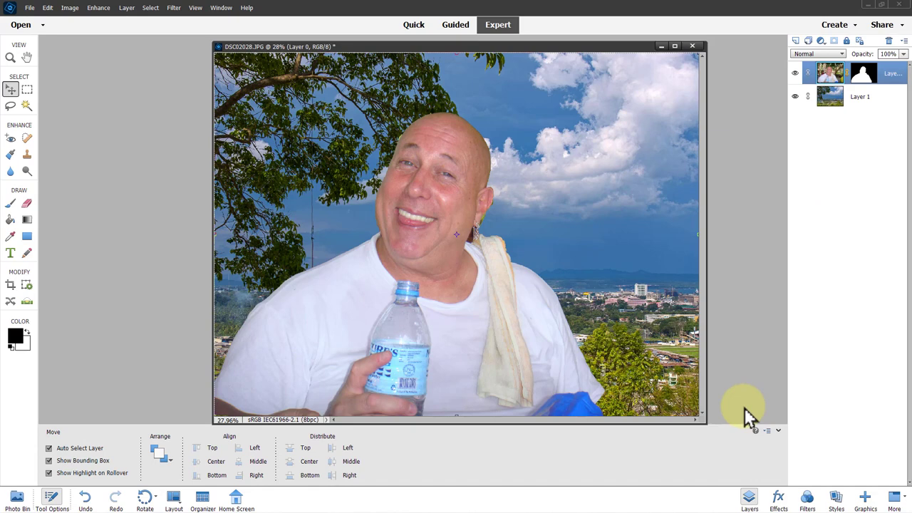
Load the man's layer mask as a selection and copy the selected man to a new layer
{"action": "left_click", "coordinate": [861, 77], "text": "ctrl"}
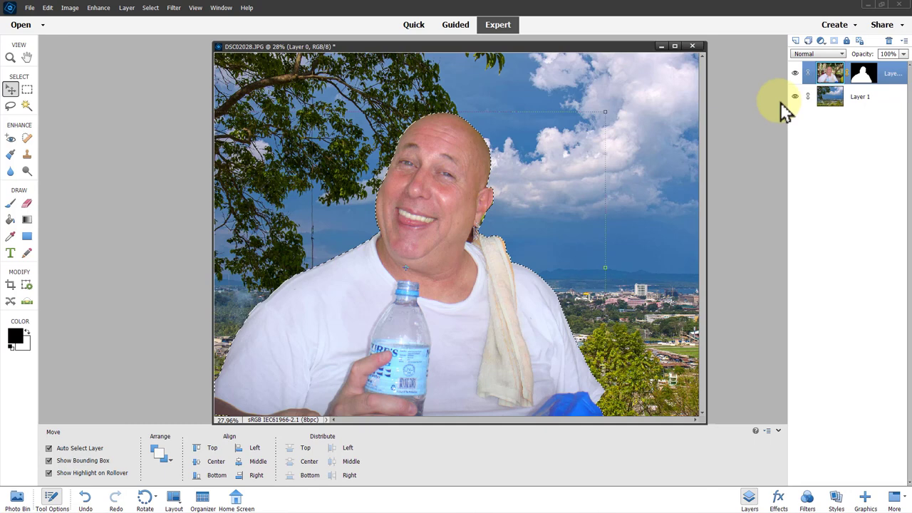
{"action": "key", "text": "ctrl+j"}
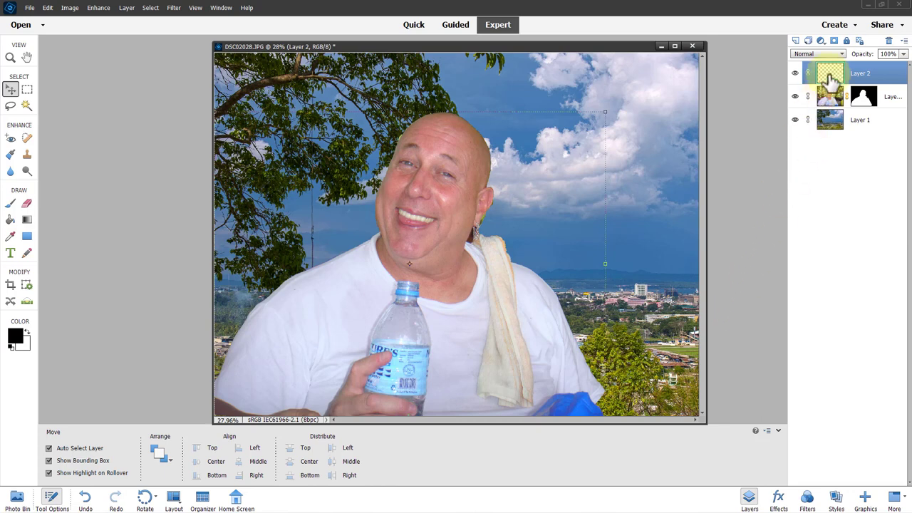
Place Layer 2 beneath the masked man, hide the masked layer, and fill the copied figure's outline with black
{"action": "left_click_drag", "start_coordinate": [830, 78], "coordinate": [831, 104]}
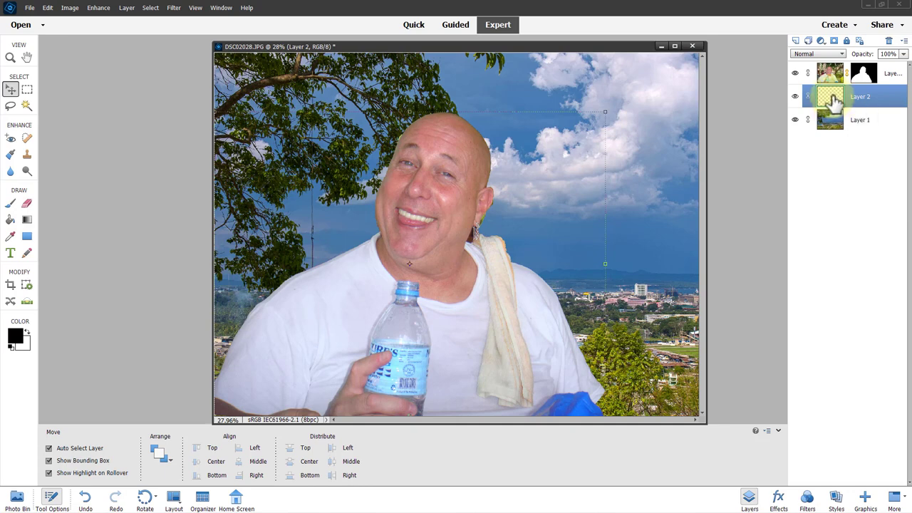
{"action": "left_click", "coordinate": [831, 100], "text": "ctrl"}
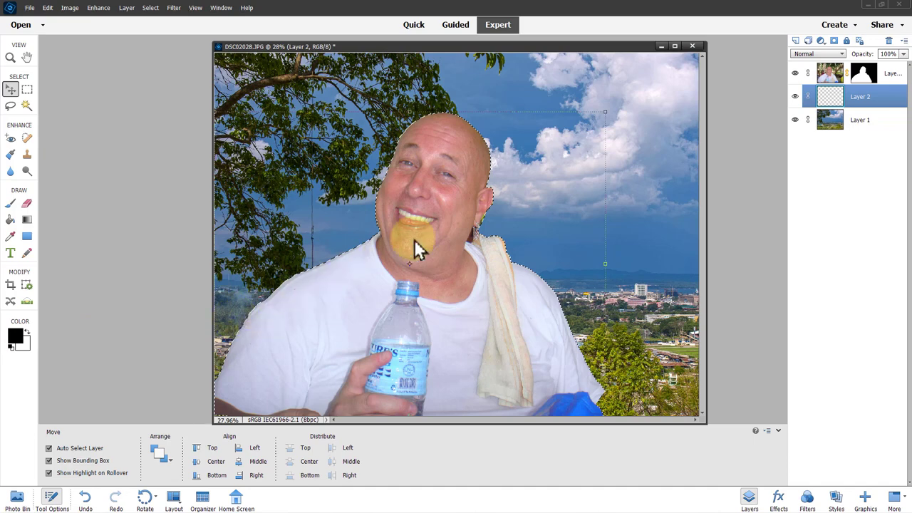
{"action": "left_click", "coordinate": [795, 74]}
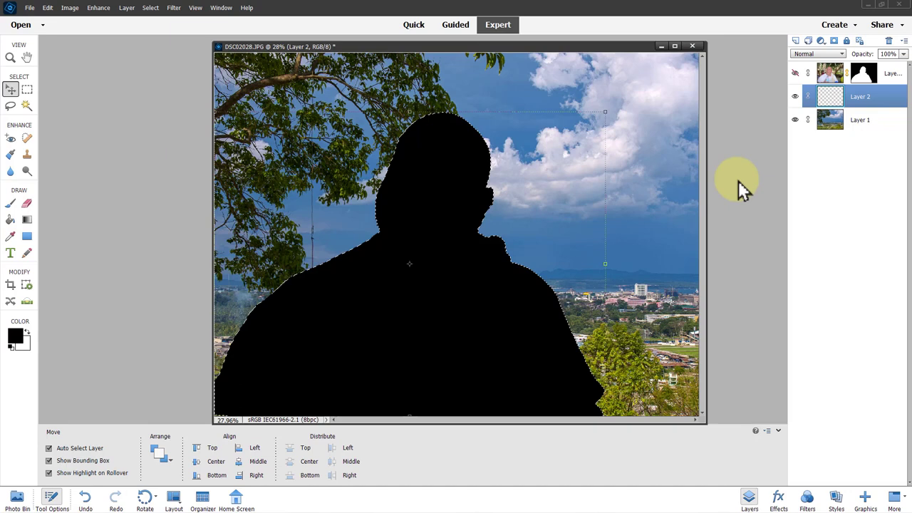
{"action": "key", "text": "ctrl"}
Apply a Gaussian Blur to the black silhouette so its edges soften into a shadow
{"action": "left_click", "coordinate": [177, 9]}
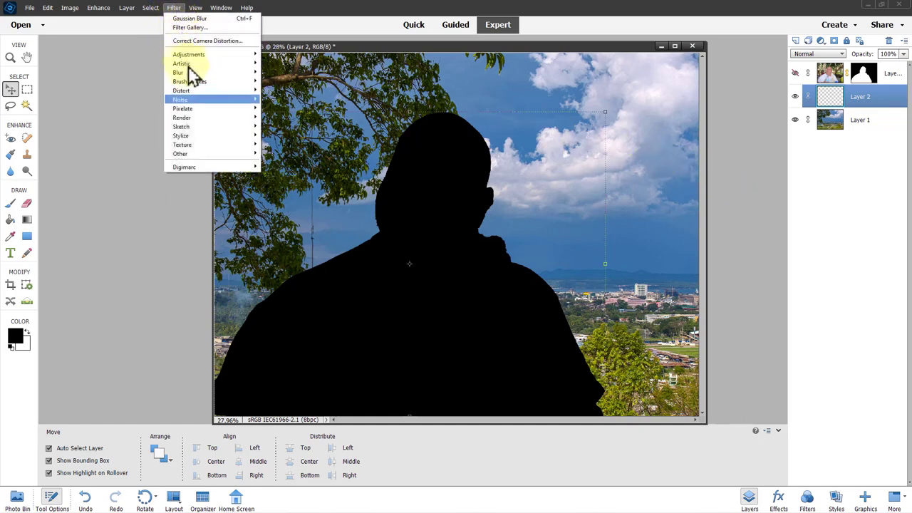
{"action": "mouse_move", "coordinate": [189, 73]}
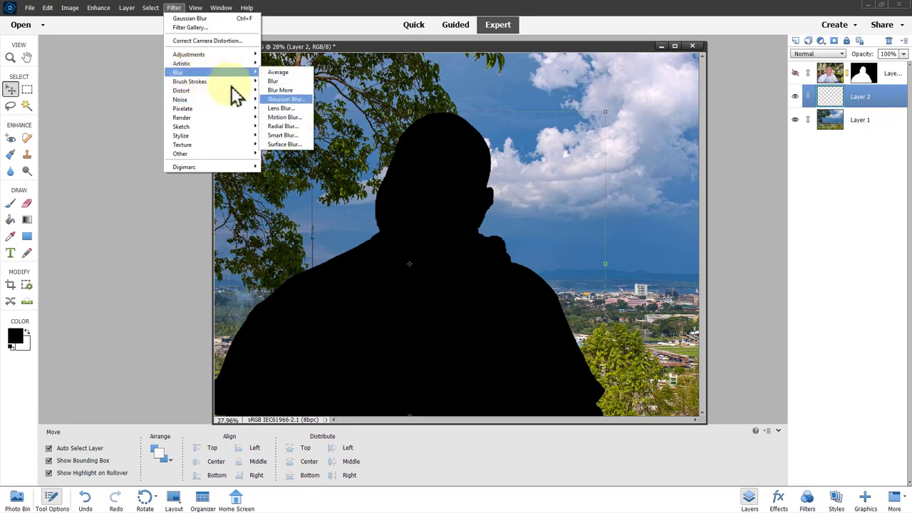
{"action": "left_click", "coordinate": [289, 107]}
{"action": "left_click_drag", "start_coordinate": [631, 290], "coordinate": [648, 291]}
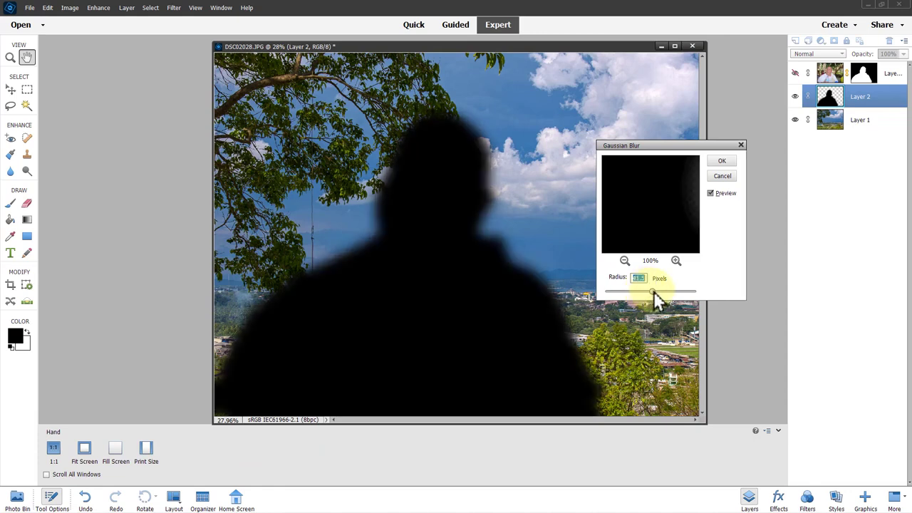
{"action": "left_click", "coordinate": [727, 163]}
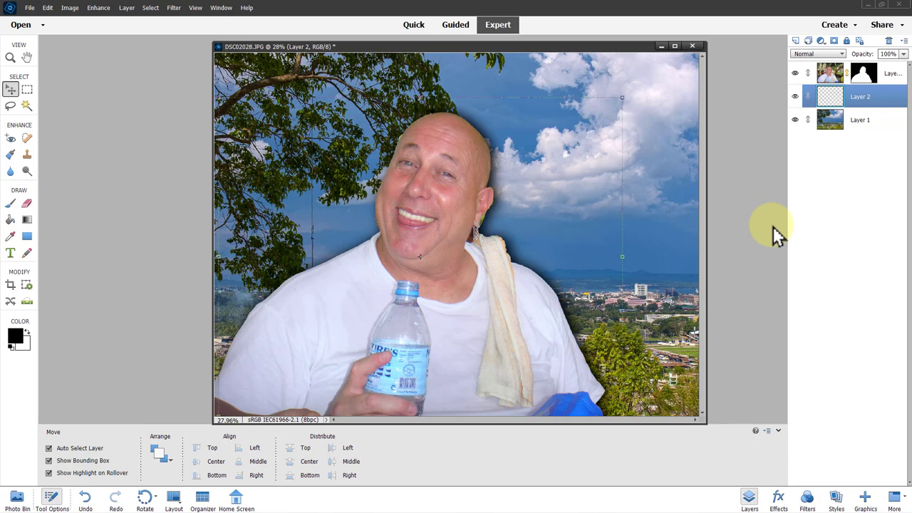
Nudge the blurred shadow to the right and down behind the man and set its opacity to 40%
{"action": "key", "text": "shift+Right"}
{"action": "key", "text": "shift+Down"}
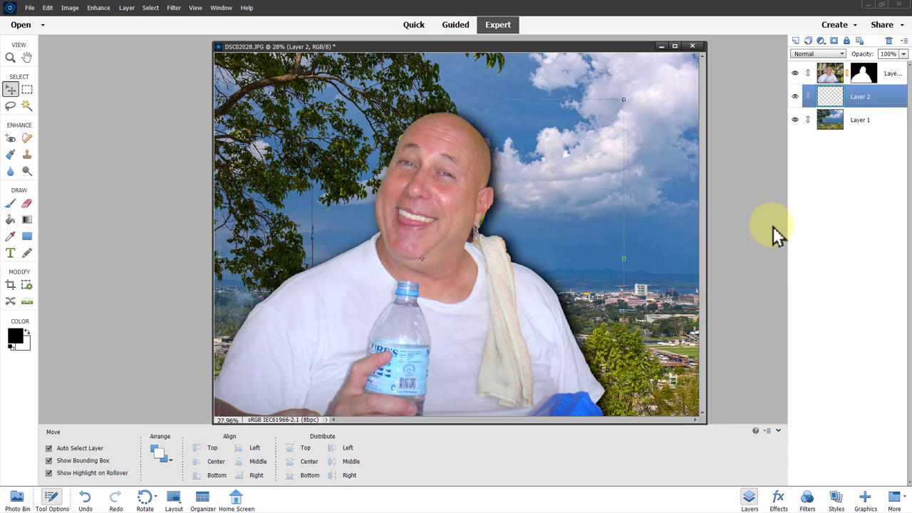
{"action": "key", "text": "shift+Down"}
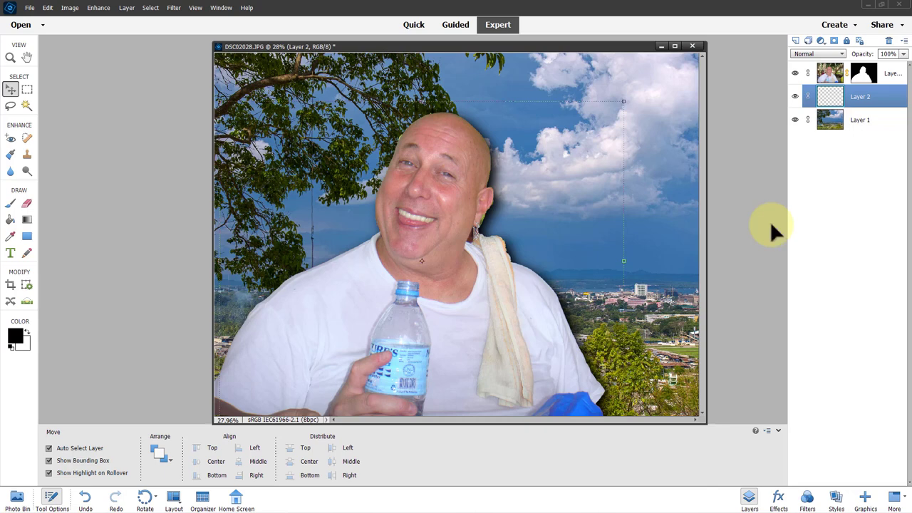
{"action": "left_click", "coordinate": [904, 54]}
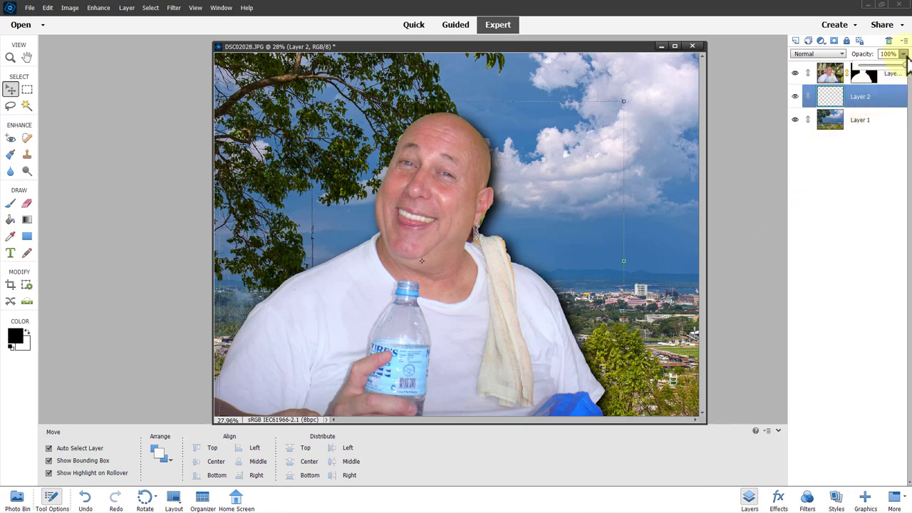
{"action": "left_click_drag", "start_coordinate": [903, 66], "coordinate": [879, 66]}
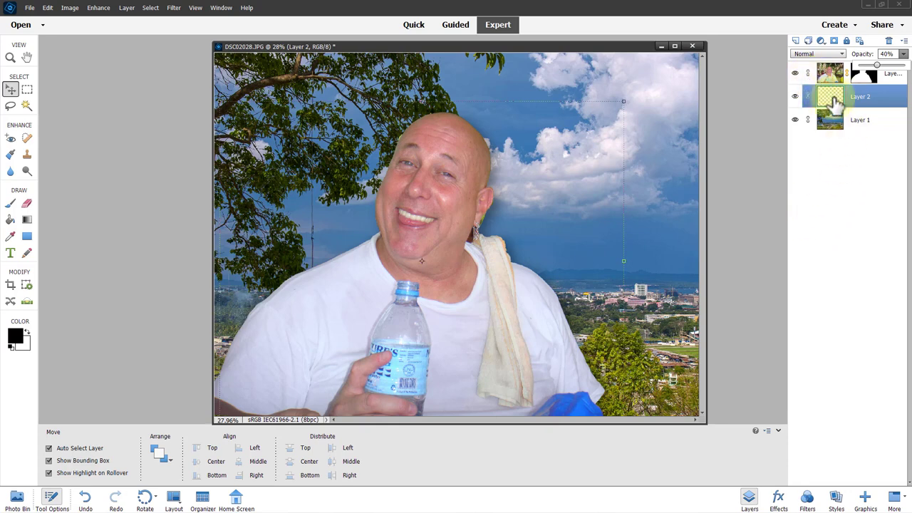
Delete the shadow layer and the landscape layer, keeping only the masked man
{"action": "left_click_drag", "start_coordinate": [821, 96], "coordinate": [889, 41]}
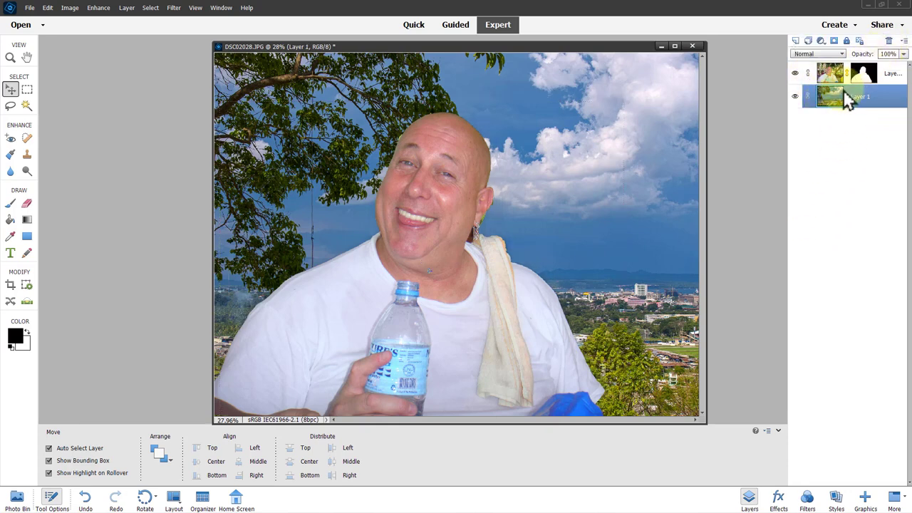
{"action": "left_click_drag", "start_coordinate": [844, 97], "coordinate": [889, 43]}
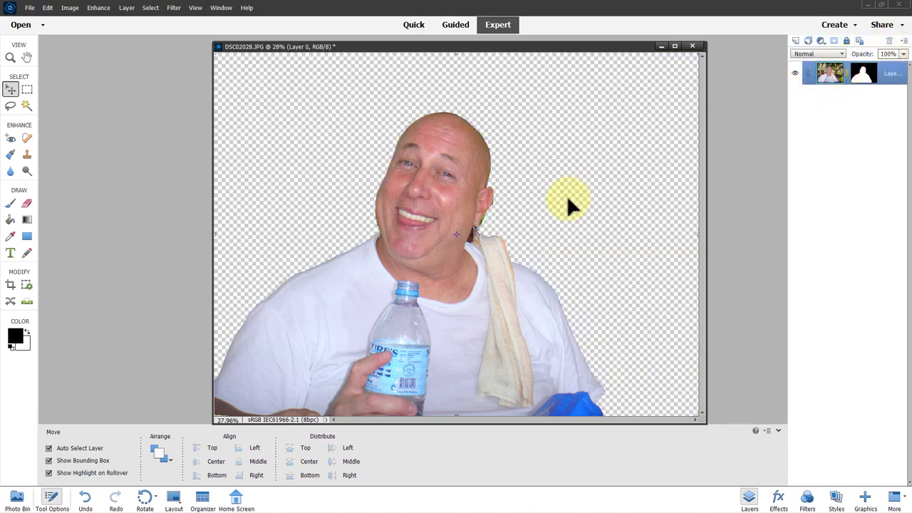
Add the pale blue rippled-water graphic from the Backgrounds collection behind the man
{"action": "left_click", "coordinate": [865, 500]}
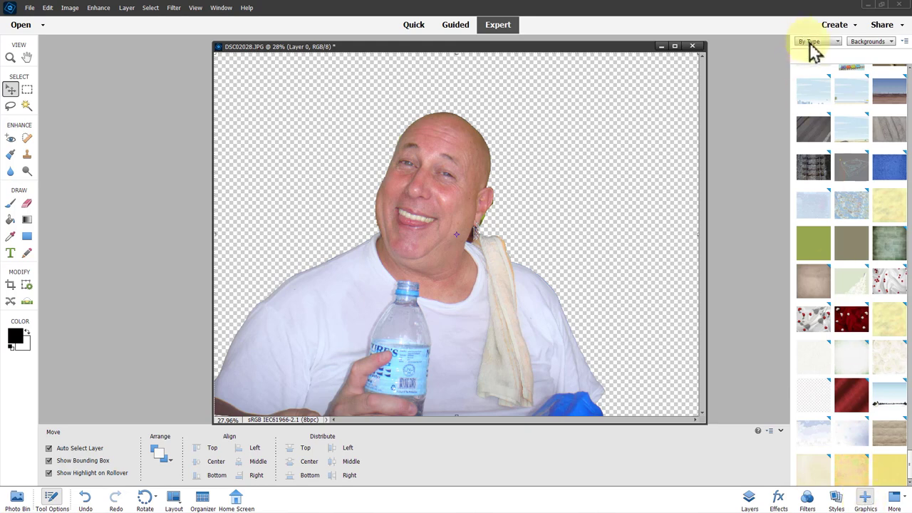
{"action": "left_click", "coordinate": [857, 42]}
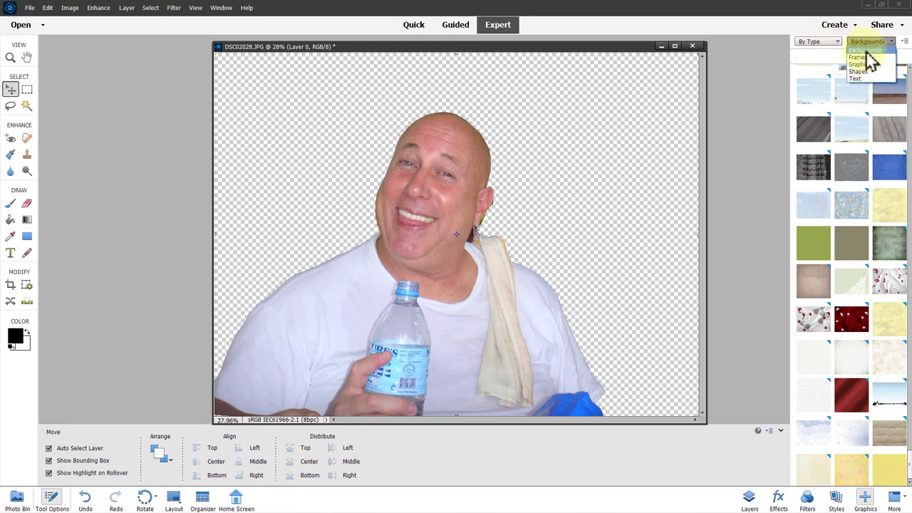
{"action": "left_click", "coordinate": [866, 51]}
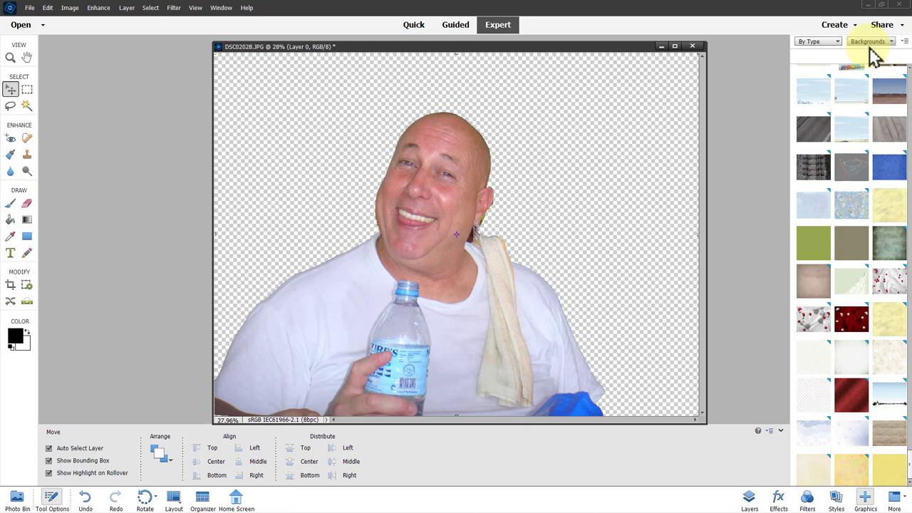
{"action": "left_click", "coordinate": [815, 214]}
{"action": "double_click", "coordinate": [814, 214]}
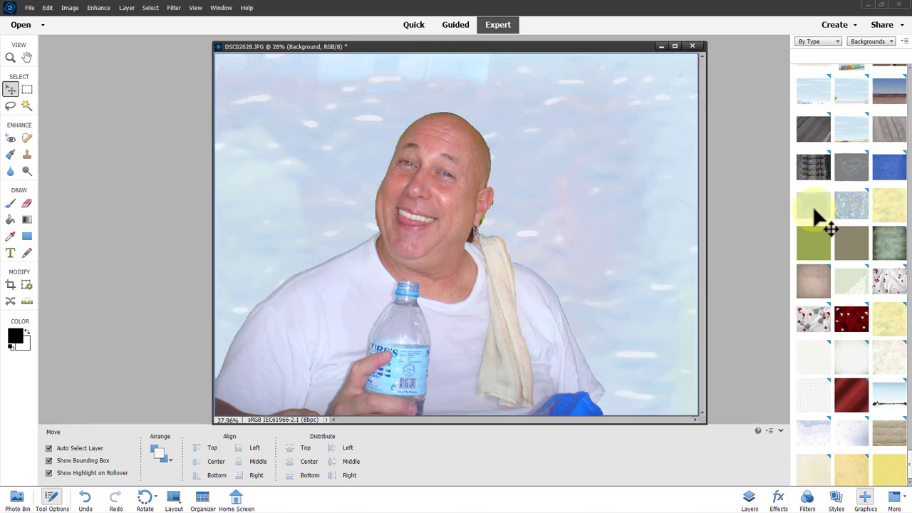
Delete the pale blue background layer and add the off-white background graphic with textured green edges
{"action": "left_click", "coordinate": [752, 498]}
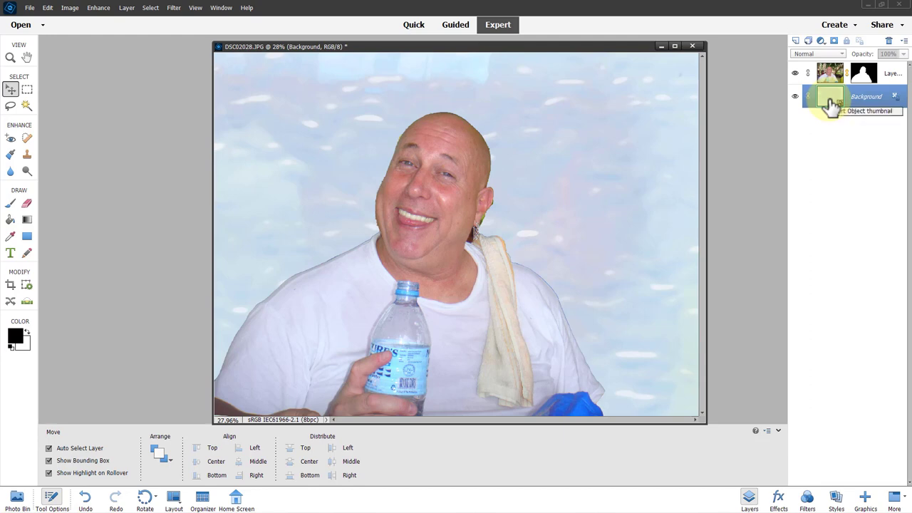
{"action": "left_click", "coordinate": [889, 40]}
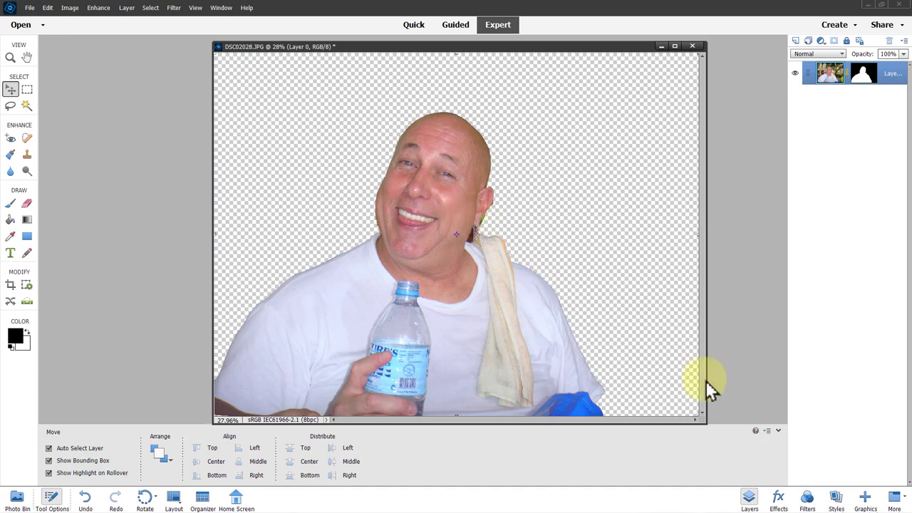
{"action": "left_click", "coordinate": [868, 500]}
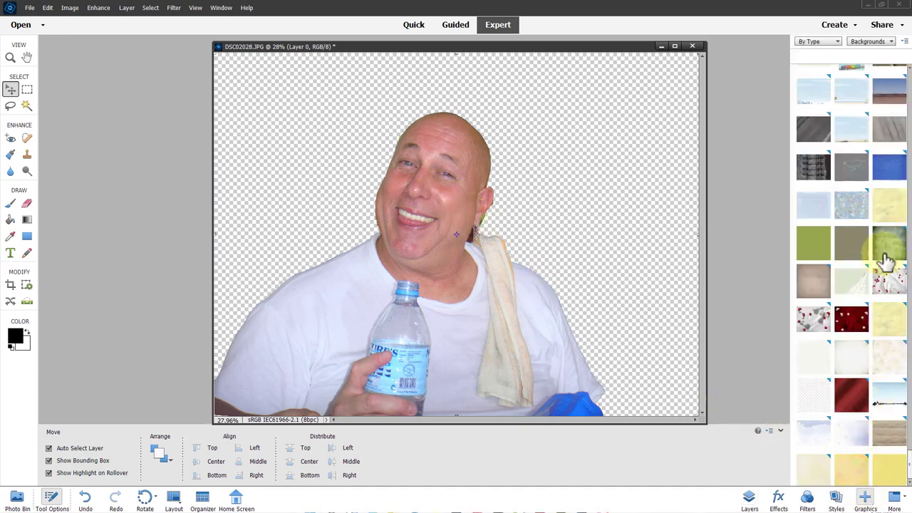
{"action": "left_click", "coordinate": [852, 351]}
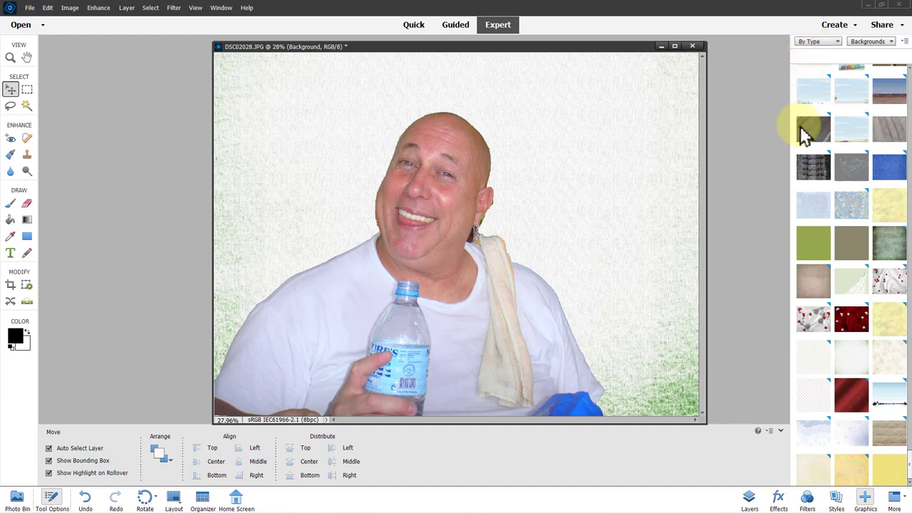
Duplicate the green-edged background layer and set the copy's blend mode to Multiply
{"action": "left_click", "coordinate": [749, 500]}
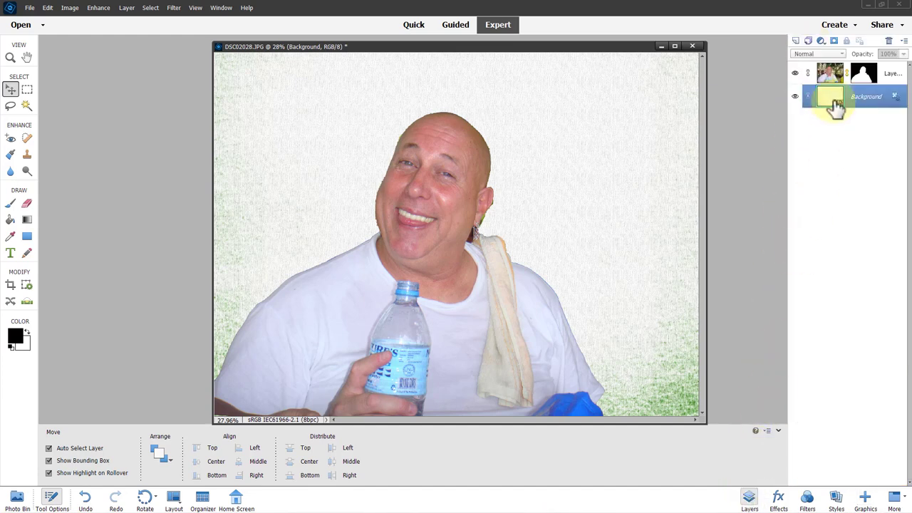
{"action": "key", "text": "ctrl"}
{"action": "key", "text": "ctrl+j"}
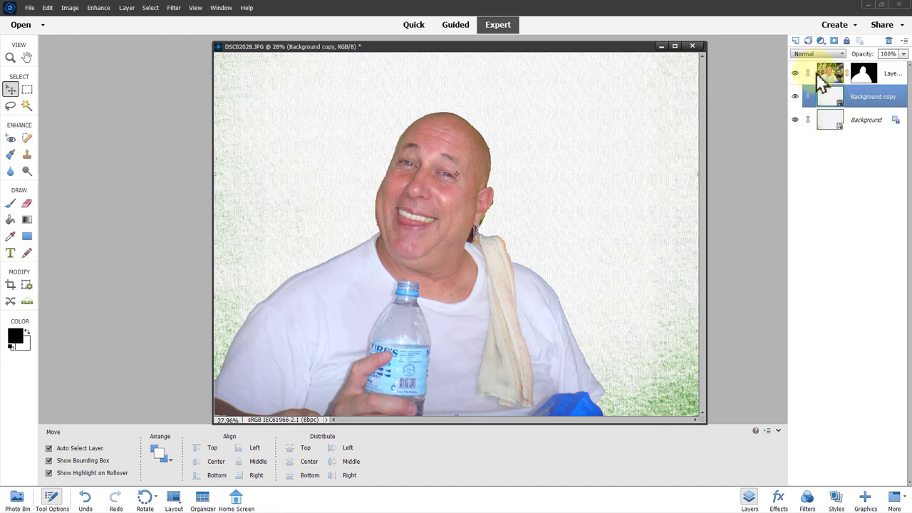
{"action": "left_click", "coordinate": [816, 54]}
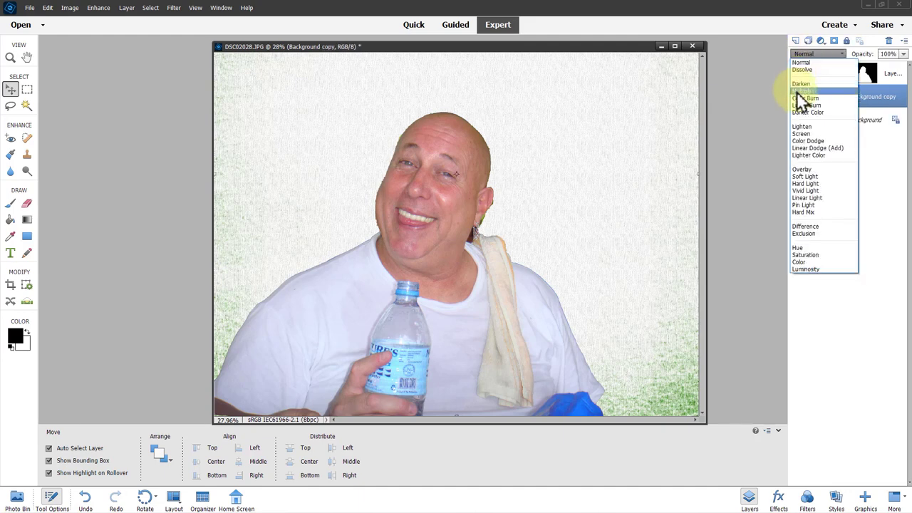
{"action": "left_click", "coordinate": [798, 91]}
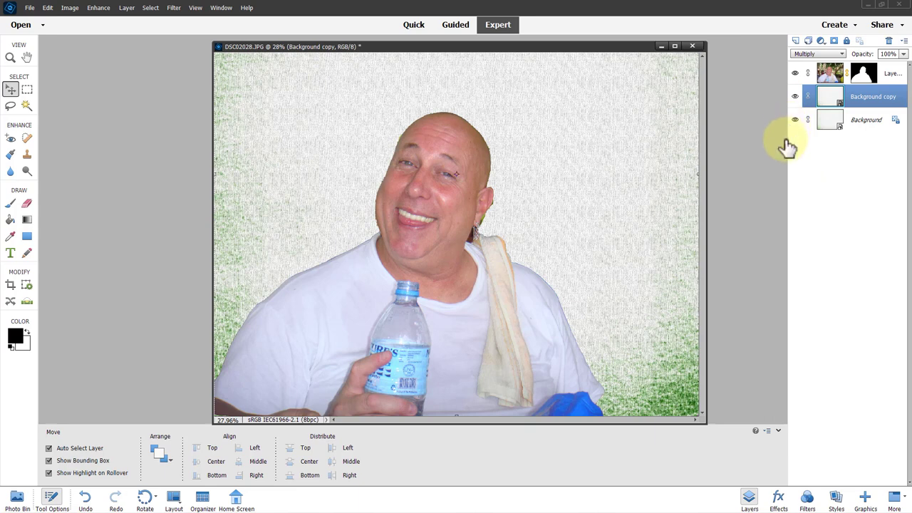
Add two more copies of the Multiply background layer and set the topmost copy's blend mode to Screen
{"action": "key", "text": "ctrl"}
{"action": "key", "text": "ctrl+j"}
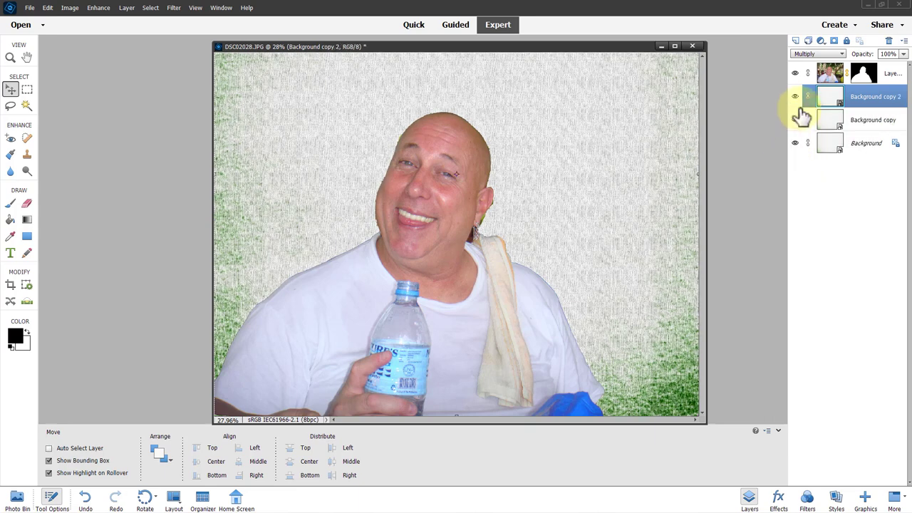
{"action": "key", "text": "ctrl+j"}
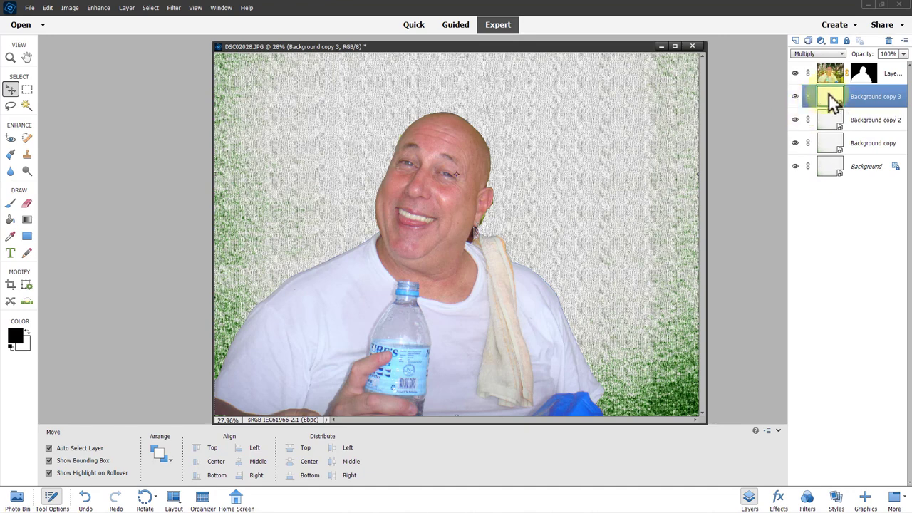
{"action": "left_click", "coordinate": [819, 55]}
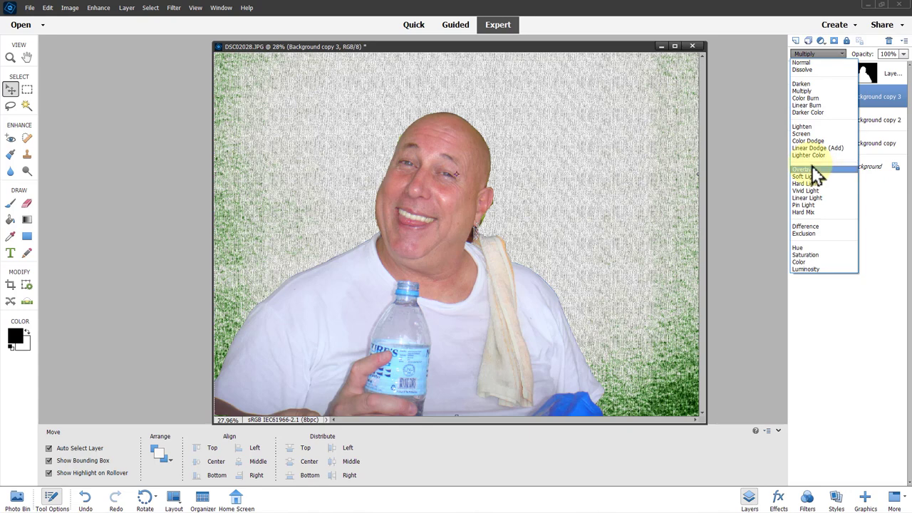
{"action": "left_click", "coordinate": [816, 135]}
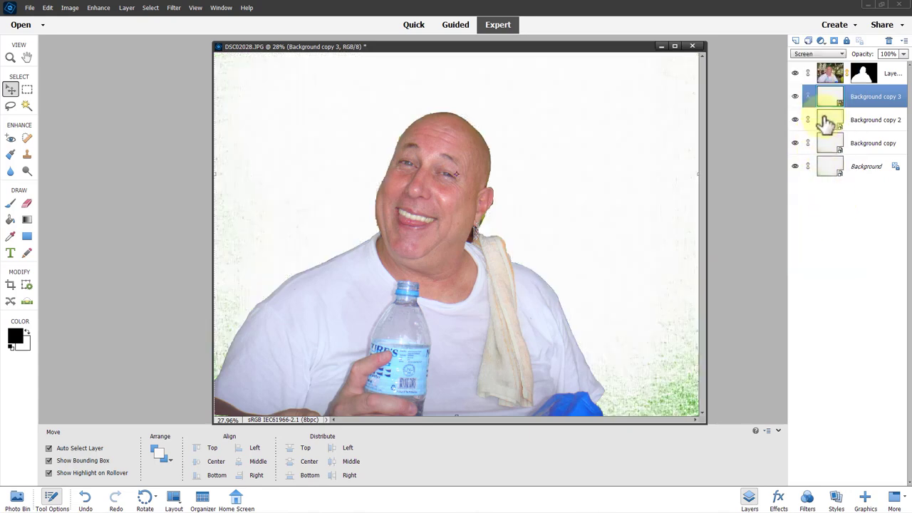
Delete the Background, Background copy and Background copy 2 layers together
{"action": "left_click", "coordinate": [833, 168]}
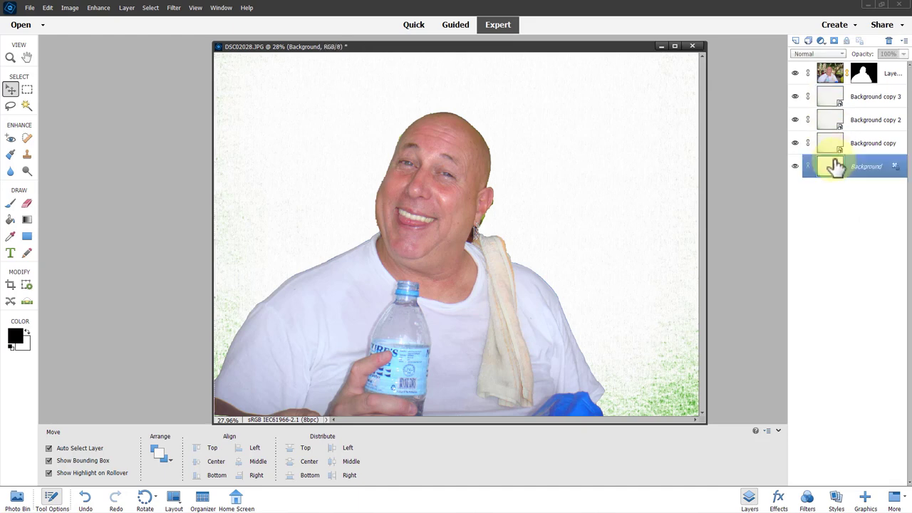
{"action": "left_click", "coordinate": [833, 126], "text": "shift"}
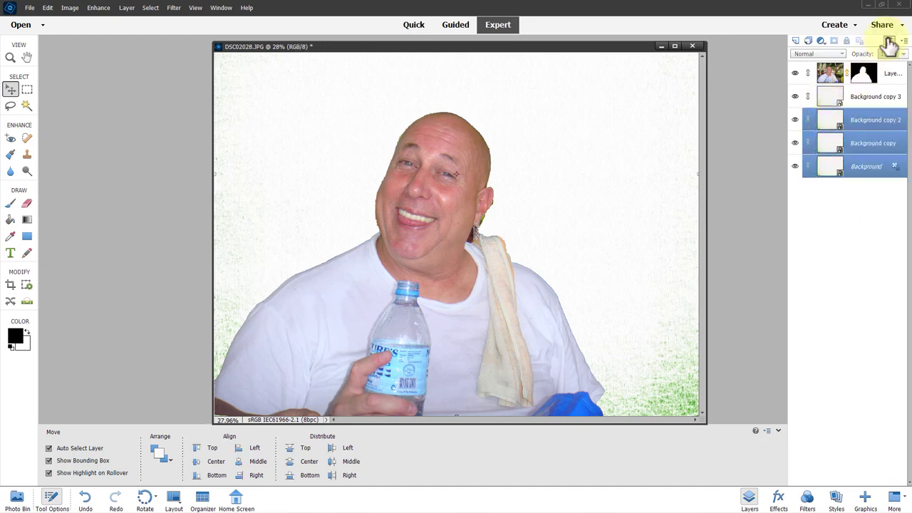
{"action": "left_click", "coordinate": [889, 41]}
{"action": "left_click", "coordinate": [438, 191]}
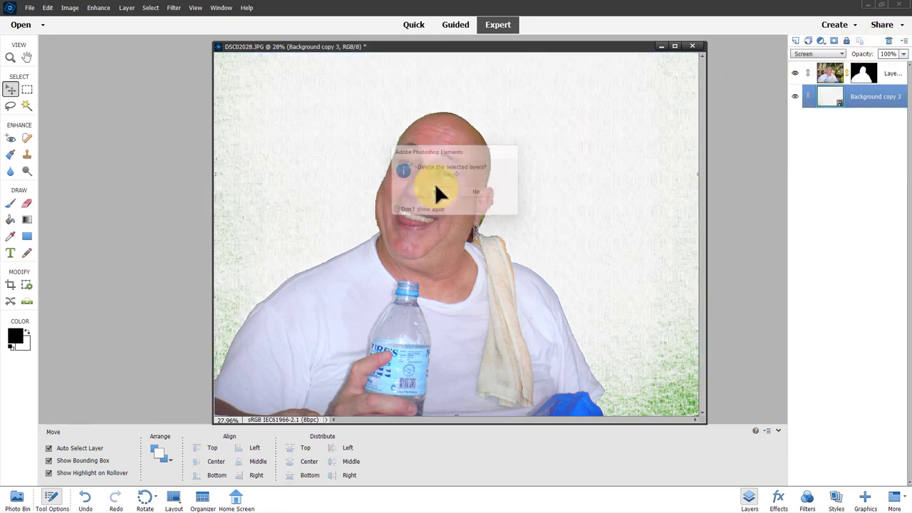
Replace the green-edged background with the red Grunge Pets graphic patterned with animal names behind the man
{"action": "left_click", "coordinate": [865, 498]}
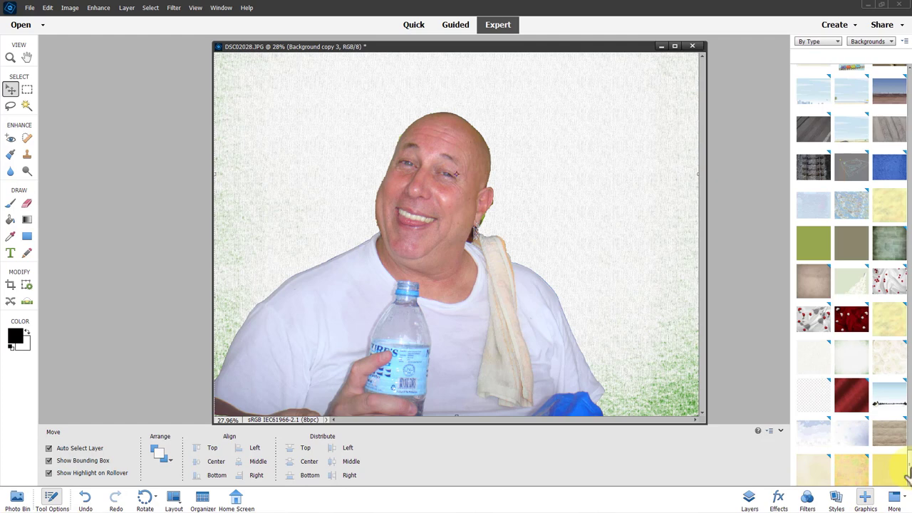
{"action": "left_click_drag", "start_coordinate": [908, 464], "coordinate": [909, 372]}
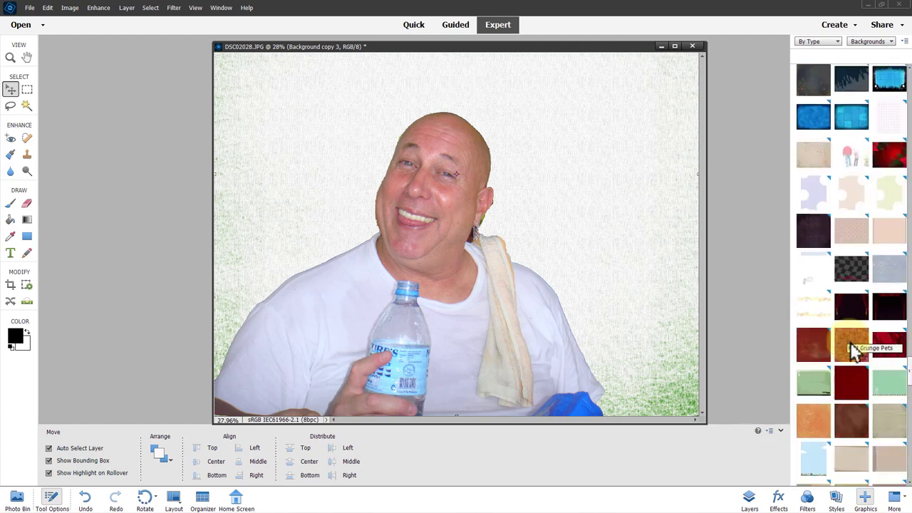
{"action": "double_click", "coordinate": [851, 343]}
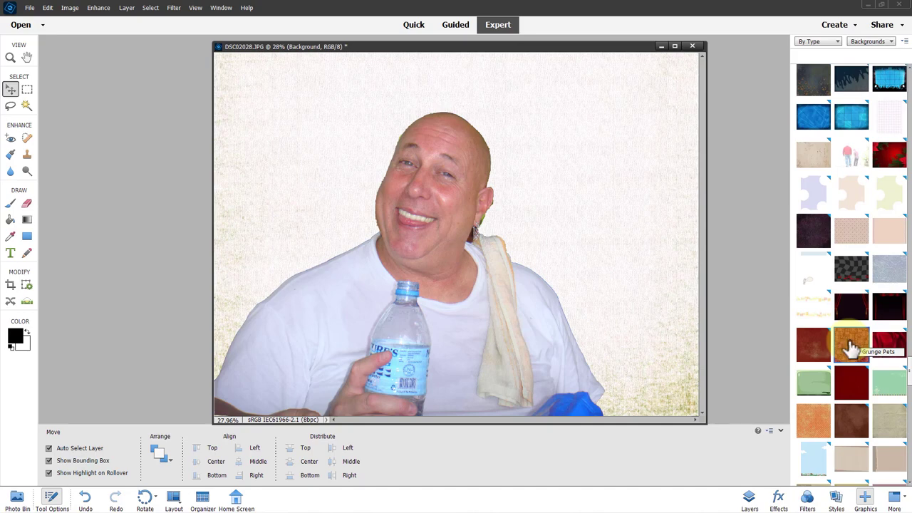
{"action": "left_click_drag", "start_coordinate": [848, 345], "coordinate": [439, 195]}
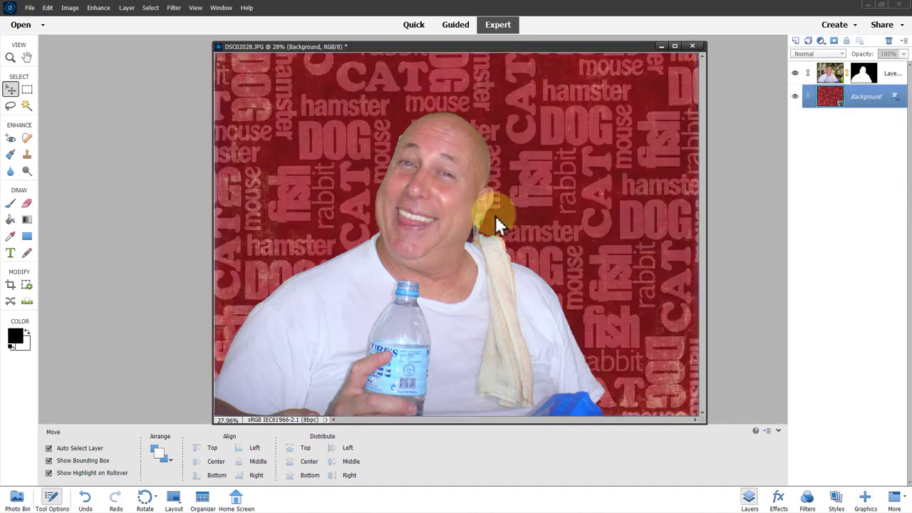